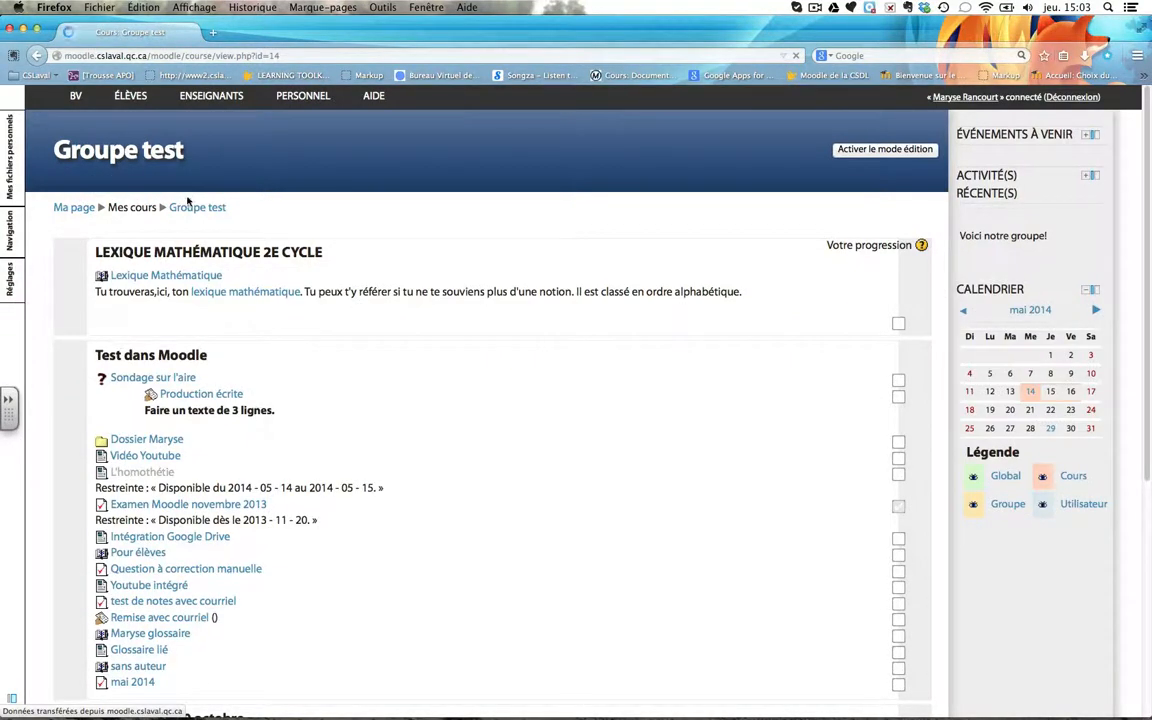
# Set the course's group mode to "Groupes séparés" in the course settings and save the changes
pyautogui.moveTo(13, 285)
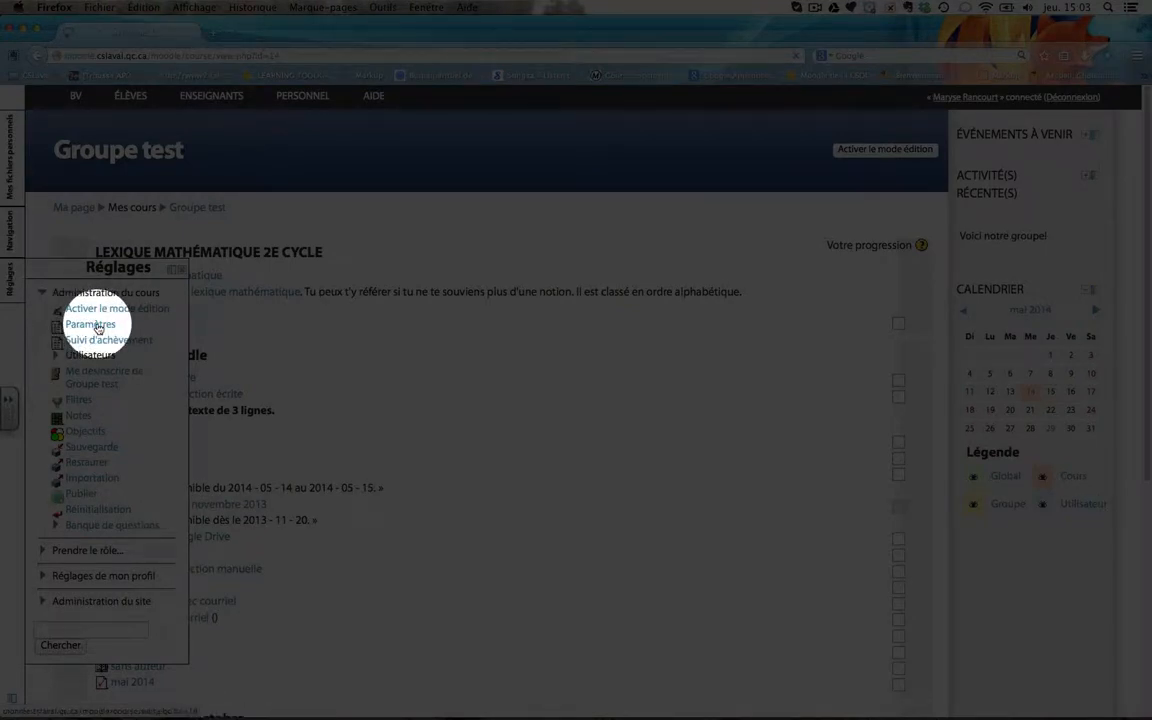
pyautogui.click(96, 328)
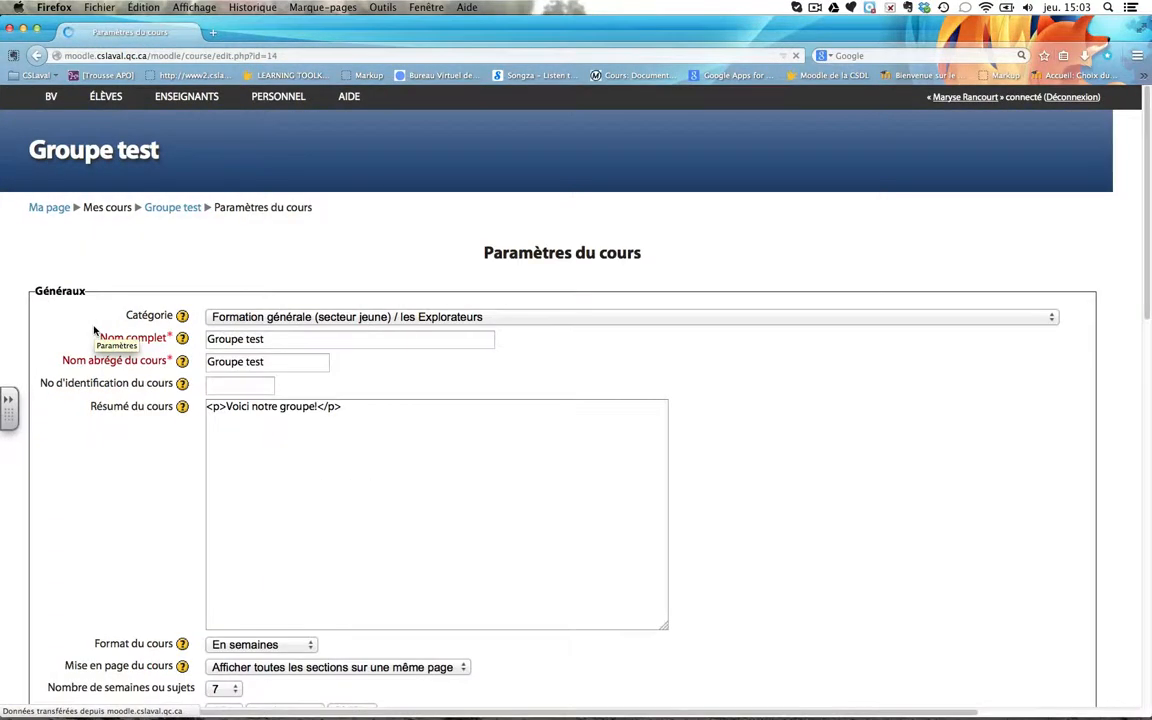
pyautogui.scroll(-10, 390, 360)
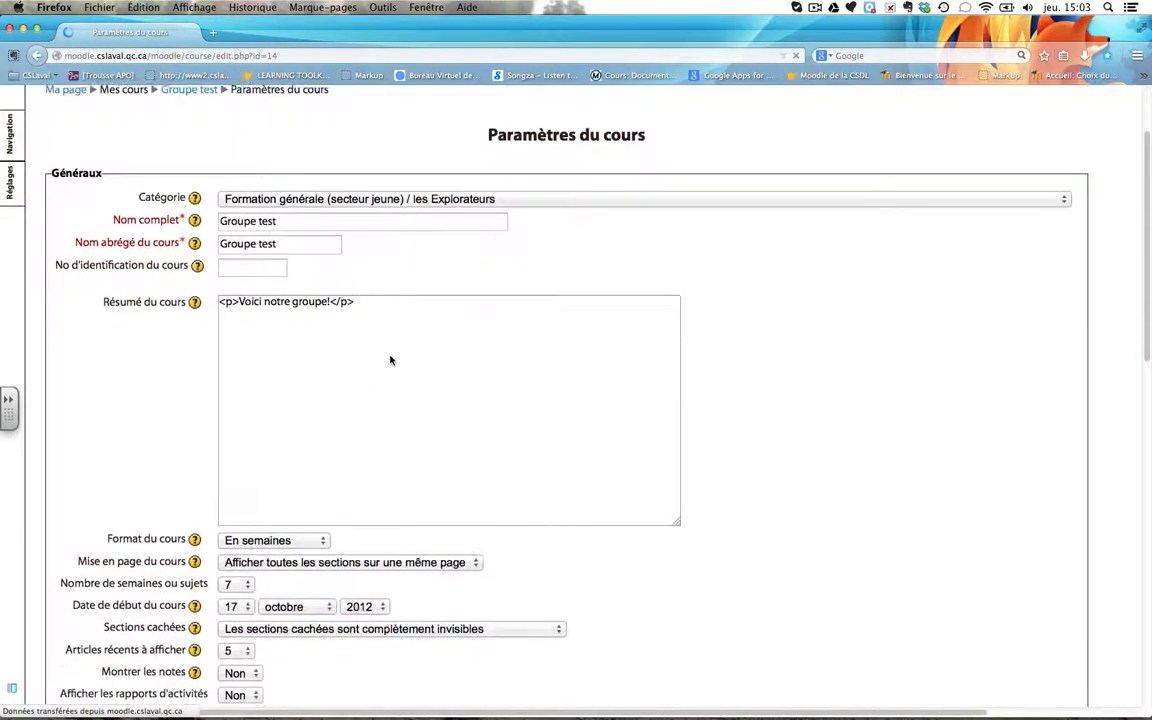
pyautogui.scroll(-4, 390, 358)
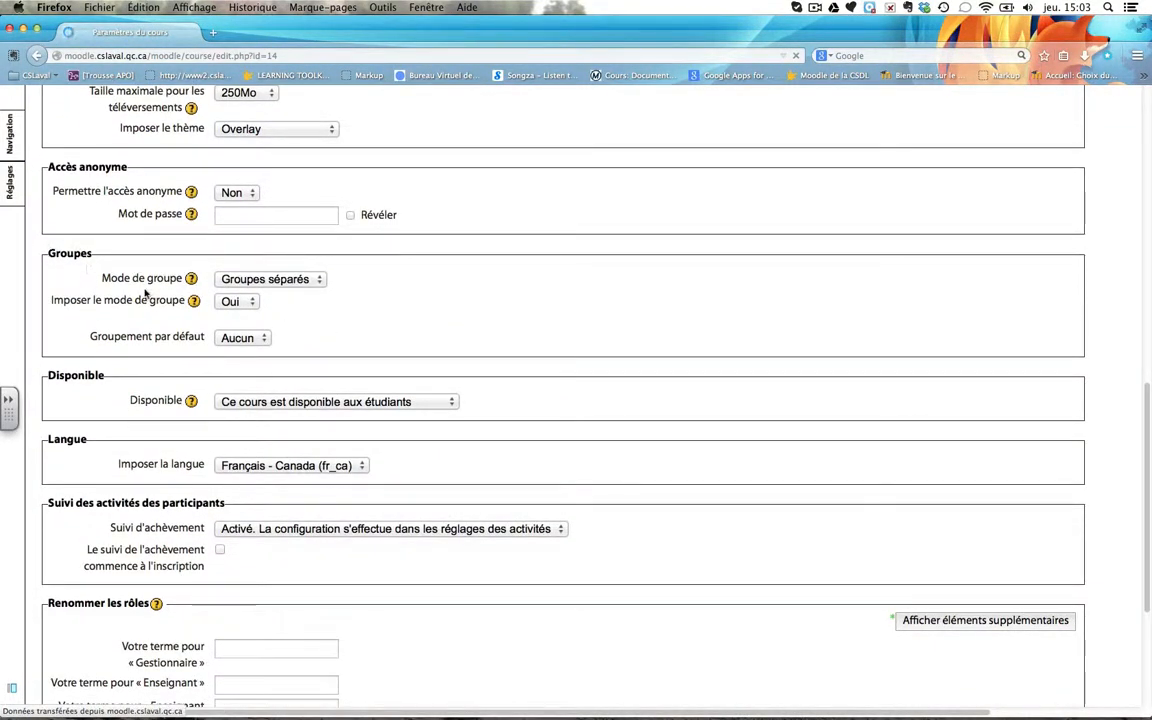
pyautogui.click(297, 283)
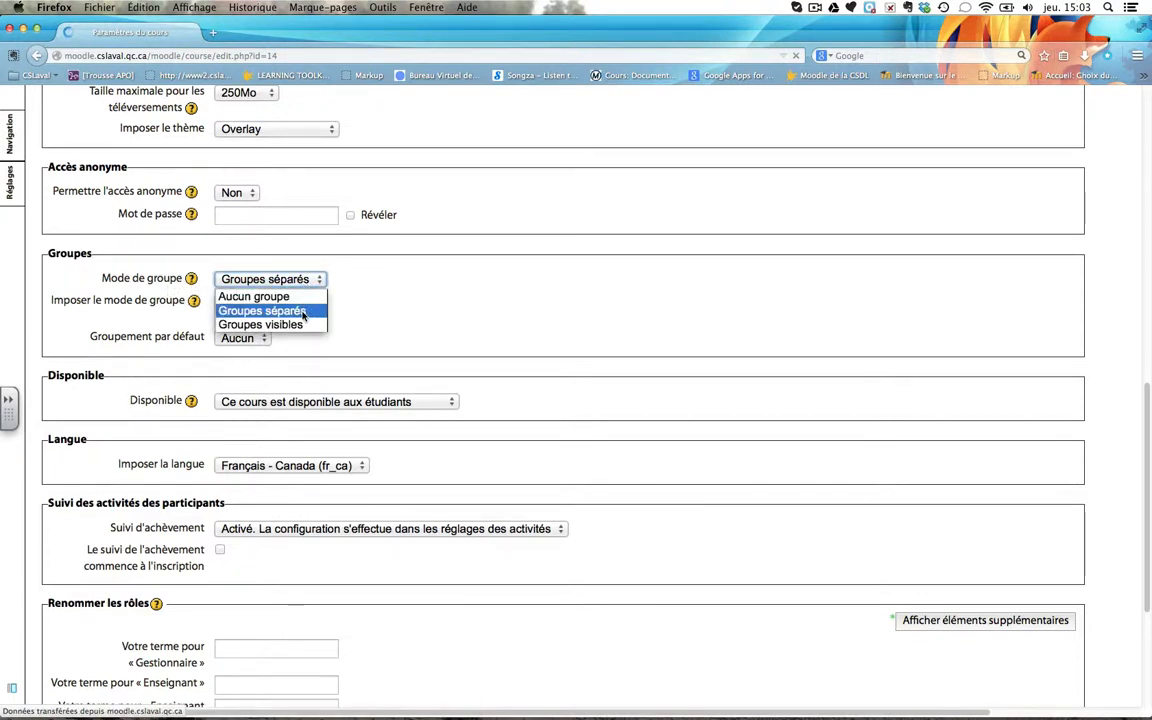
pyautogui.click(303, 312)
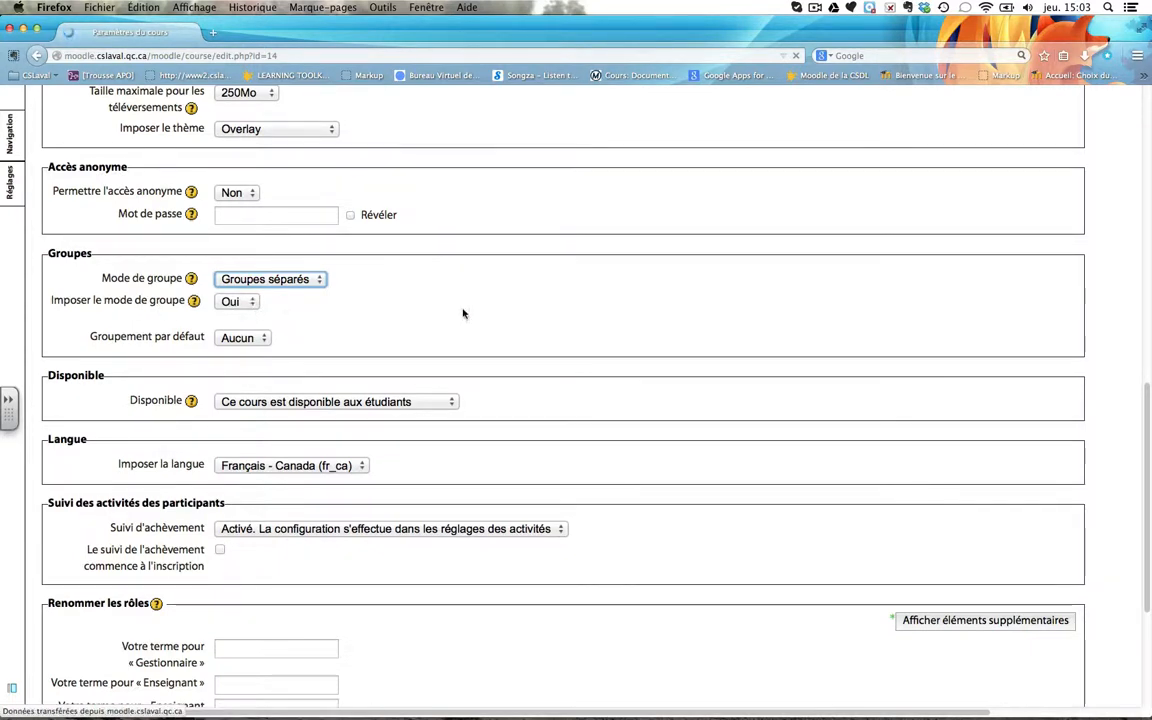
pyautogui.scroll(-5, 463, 314)
pyautogui.hscroll(-2, 463, 314)
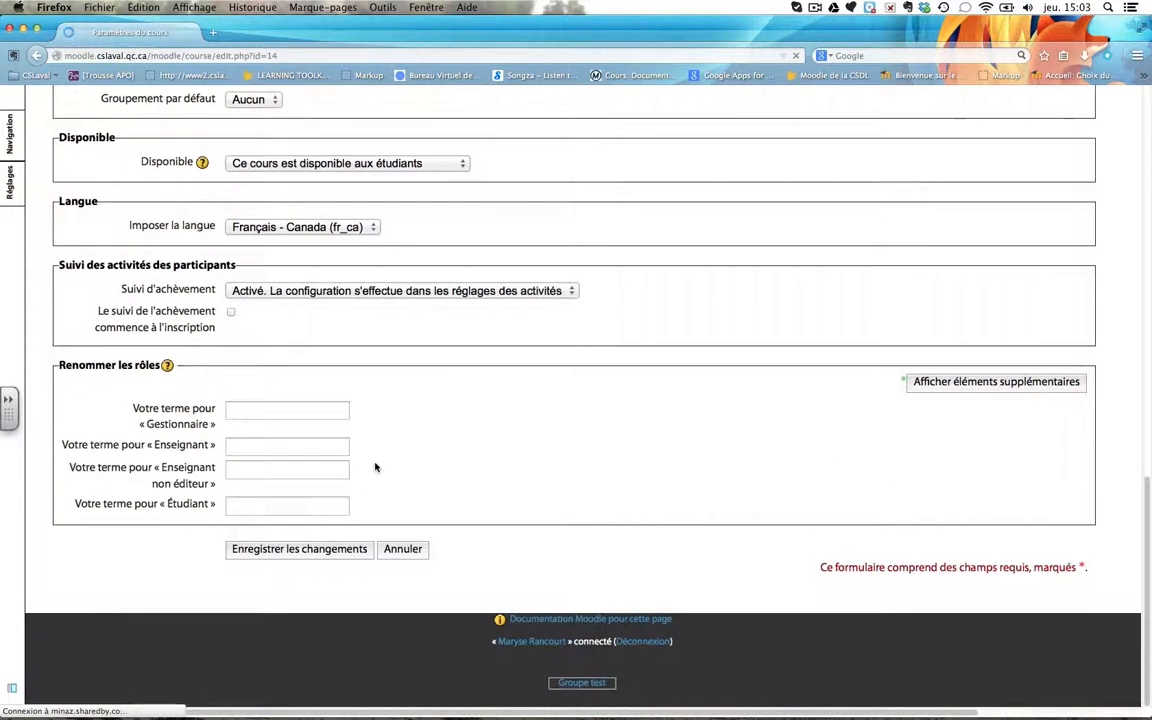
pyautogui.click(319, 554)
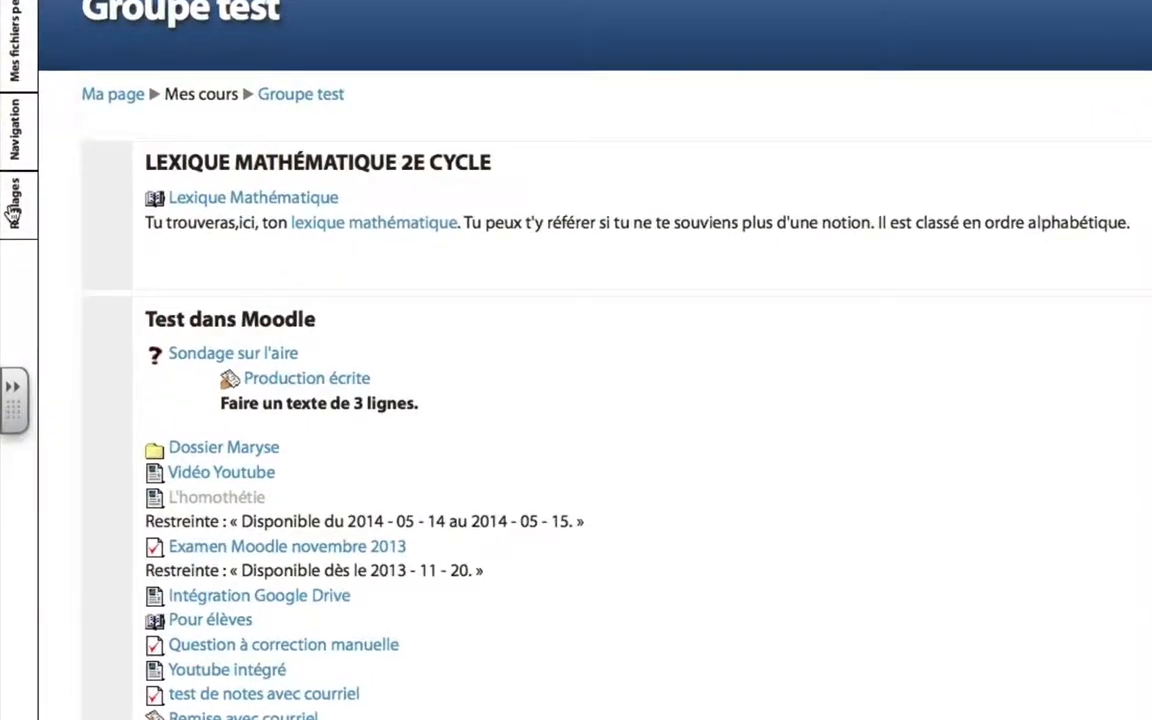
# Open the course's user group administration and go to its Groupements page
pyautogui.click(8, 284)
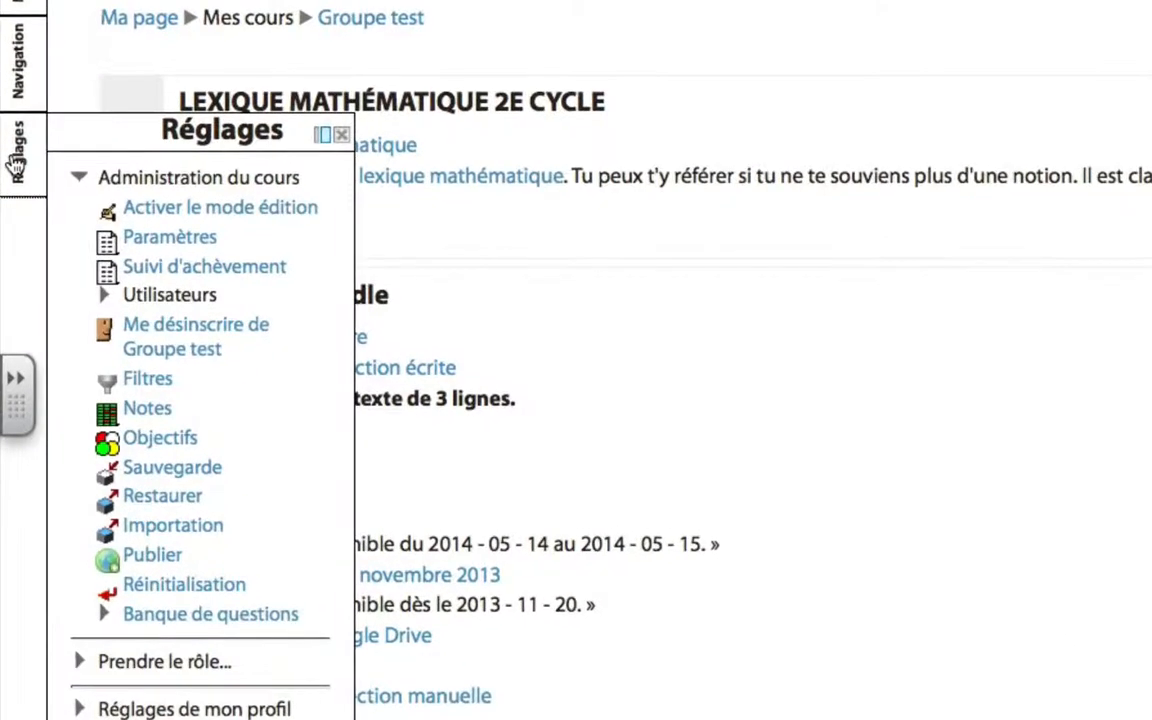
pyautogui.click(104, 298)
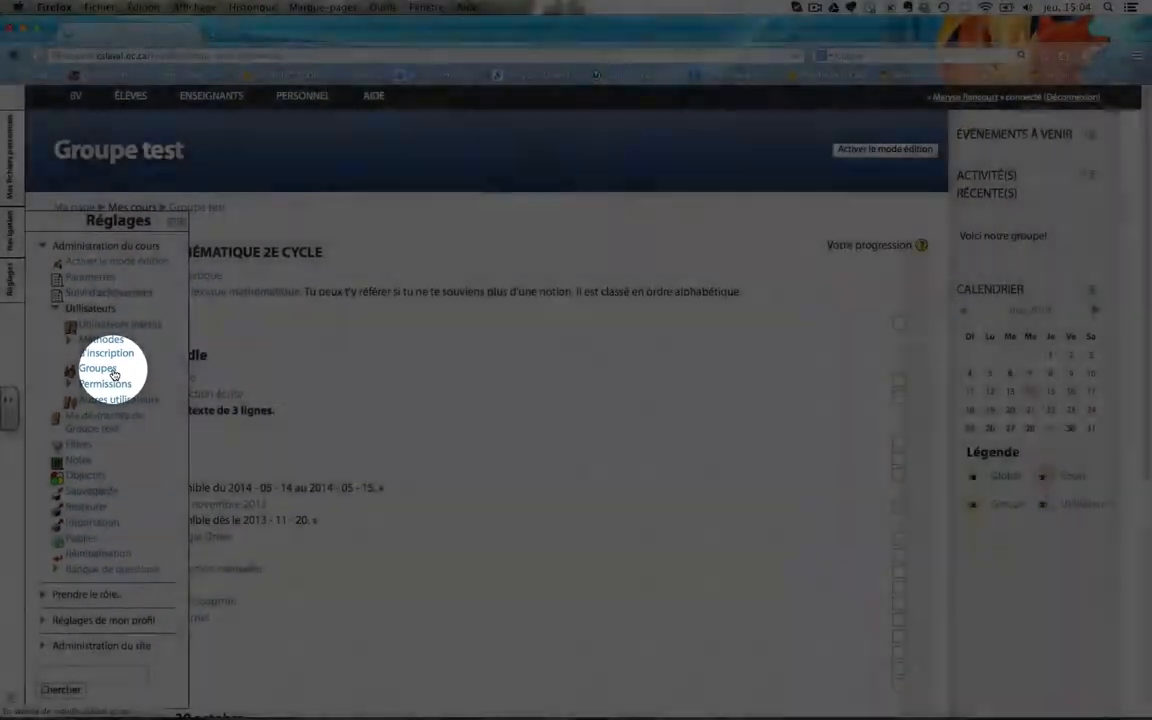
pyautogui.click(112, 370)
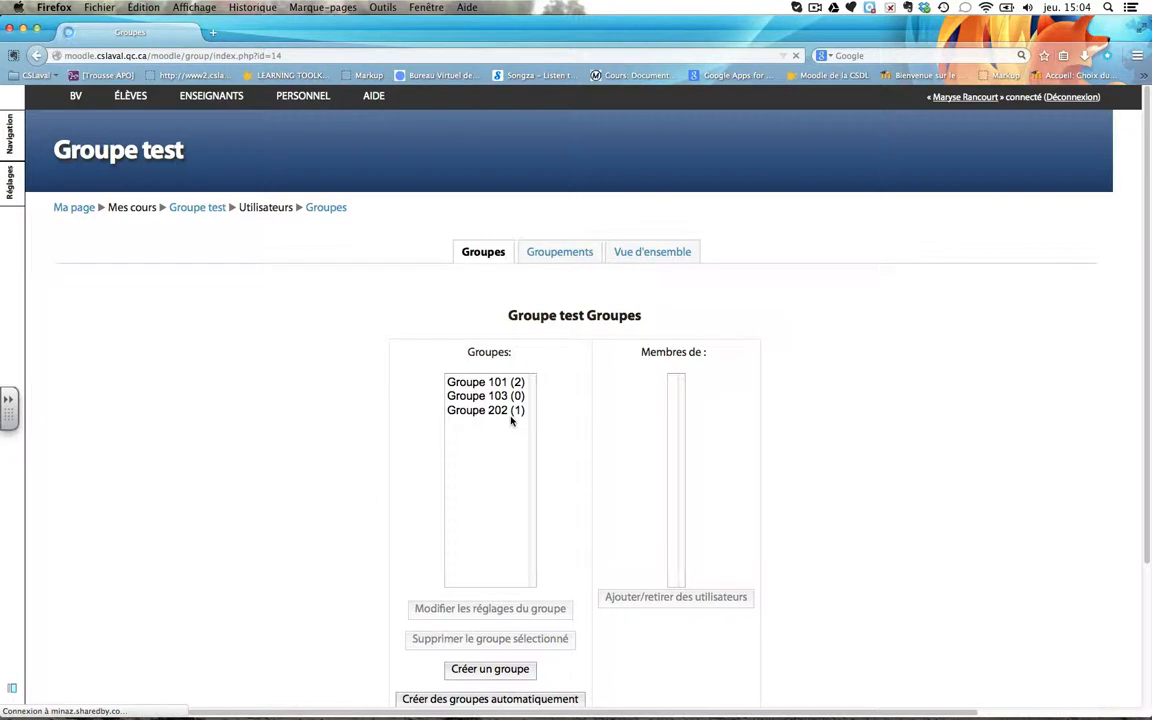
pyautogui.click(566, 262)
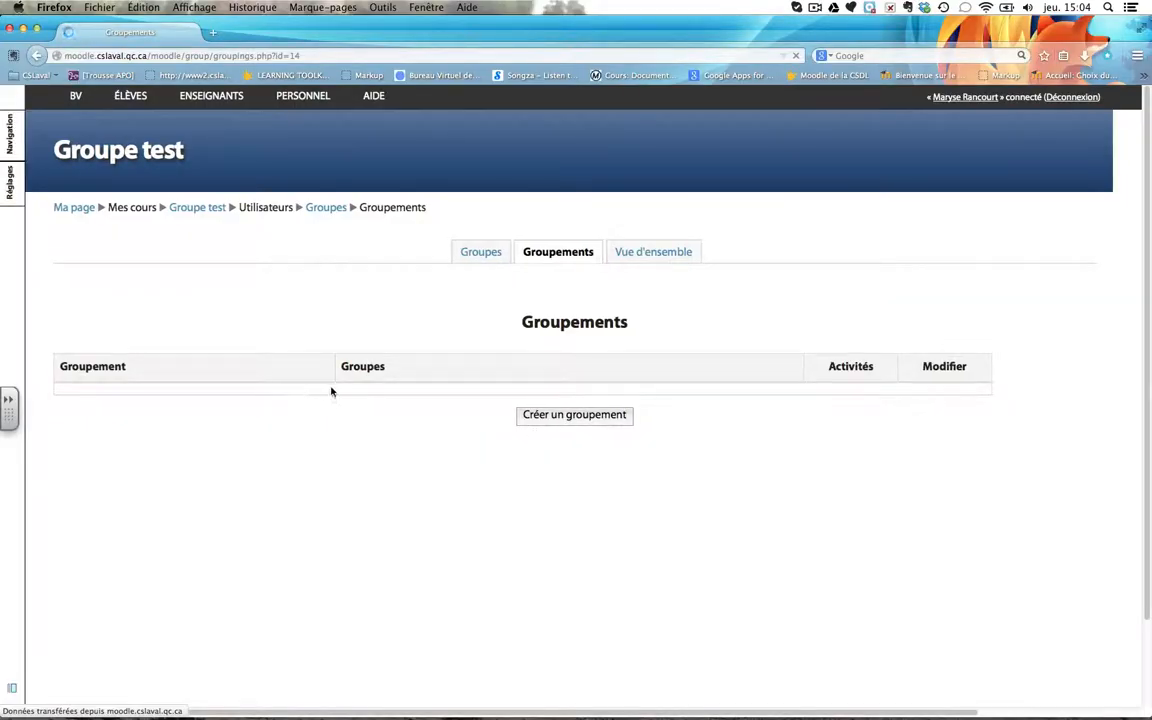
# Create a grouping named "Secondaire 1" and save it
pyautogui.click(583, 424)
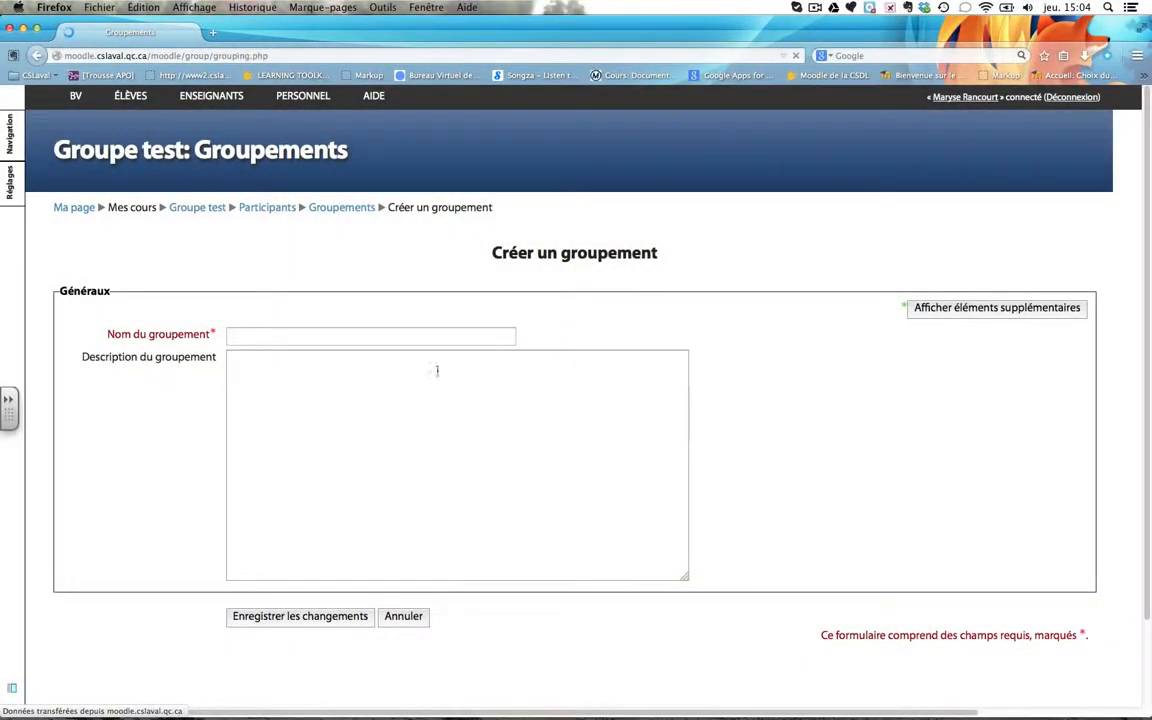
pyautogui.click(275, 336)
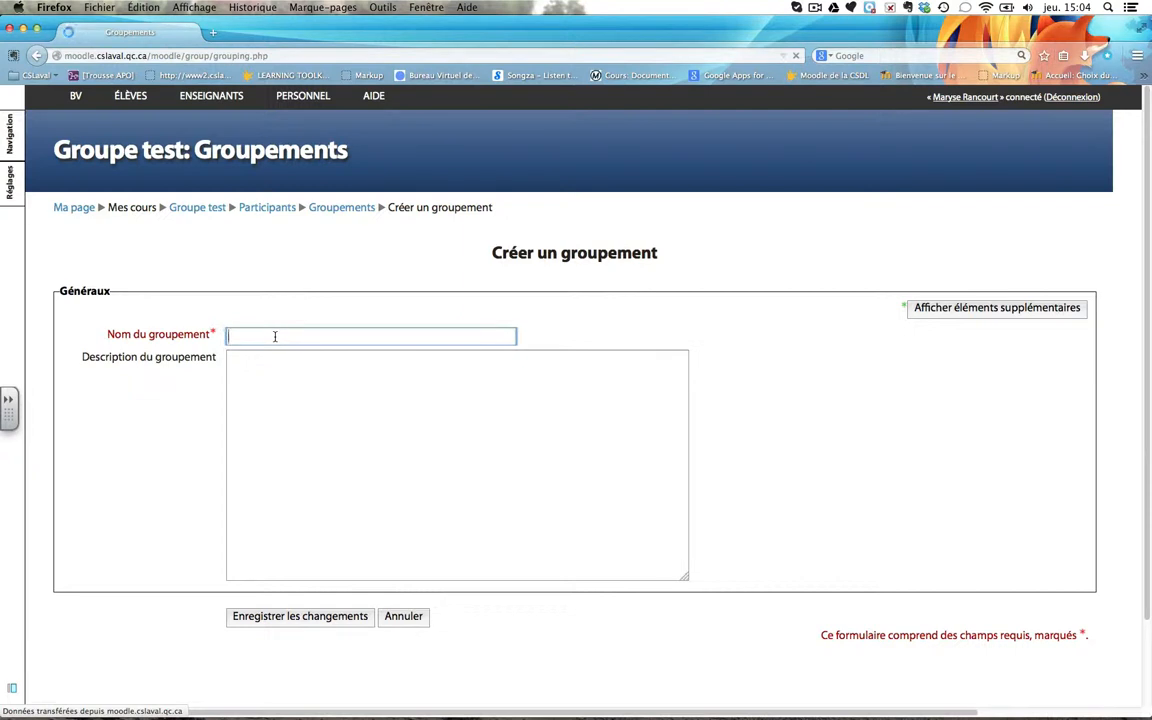
pyautogui.write('Secondaire 1')
pyautogui.click(298, 618)
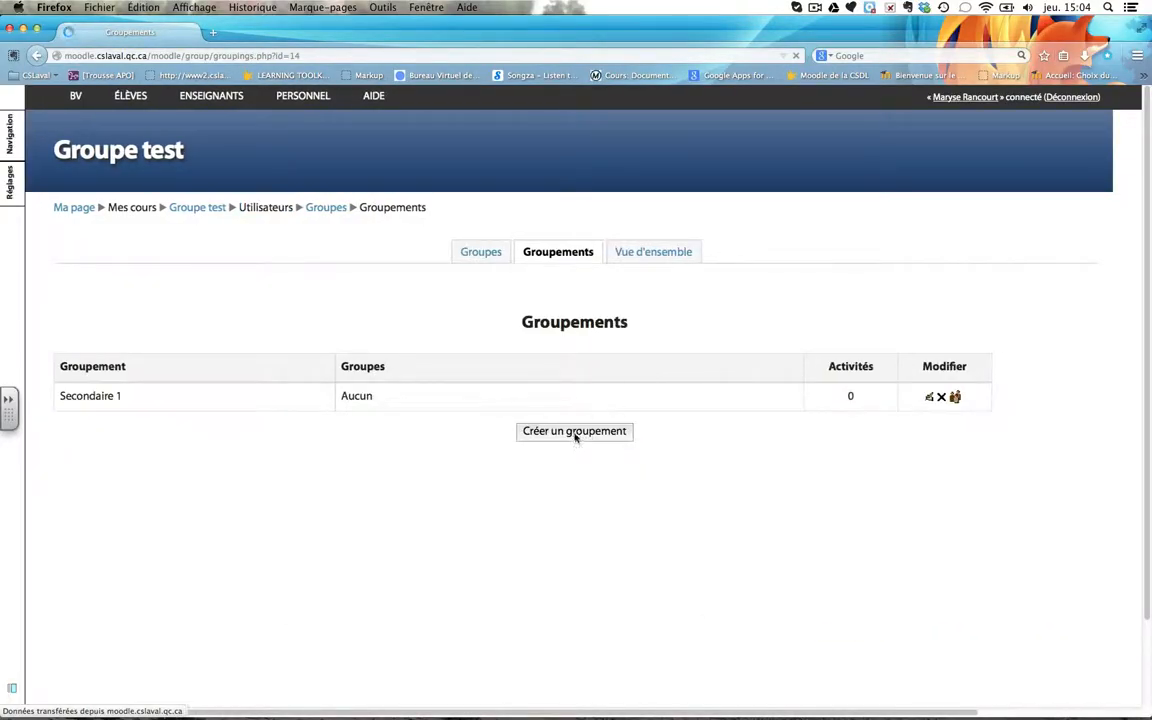
# Create another grouping named "Secondaire 2" and save it
pyautogui.click(575, 433)
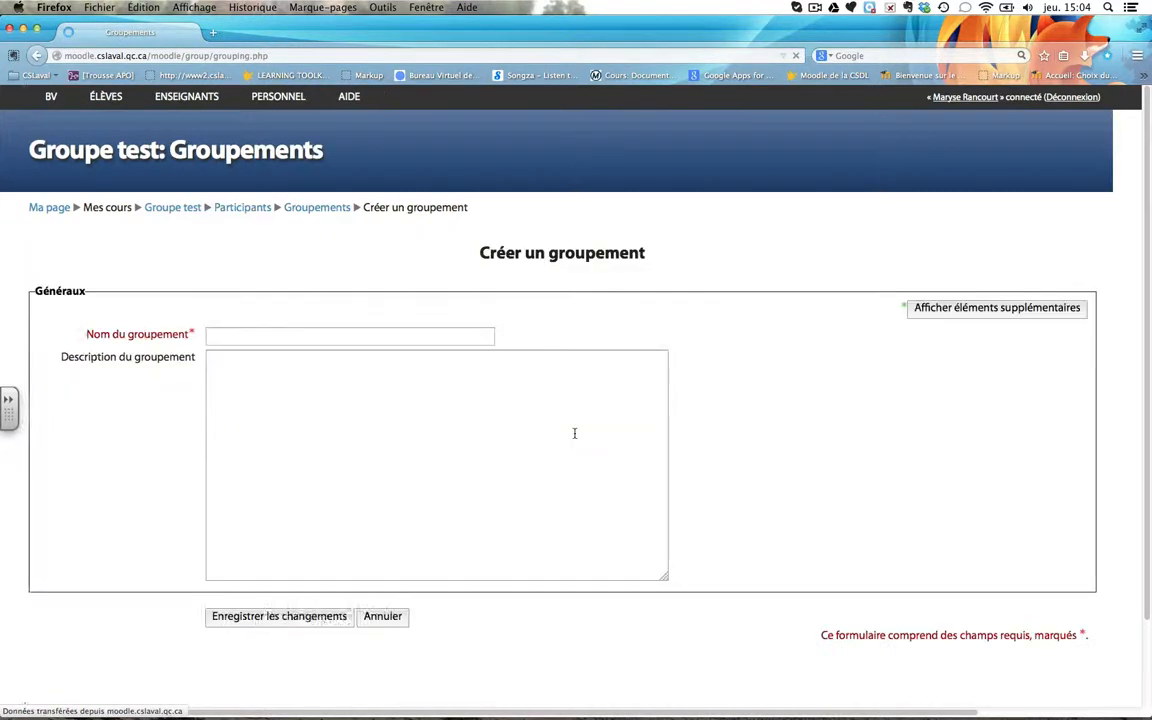
pyautogui.click(292, 334)
pyautogui.write('Secondaire 2')
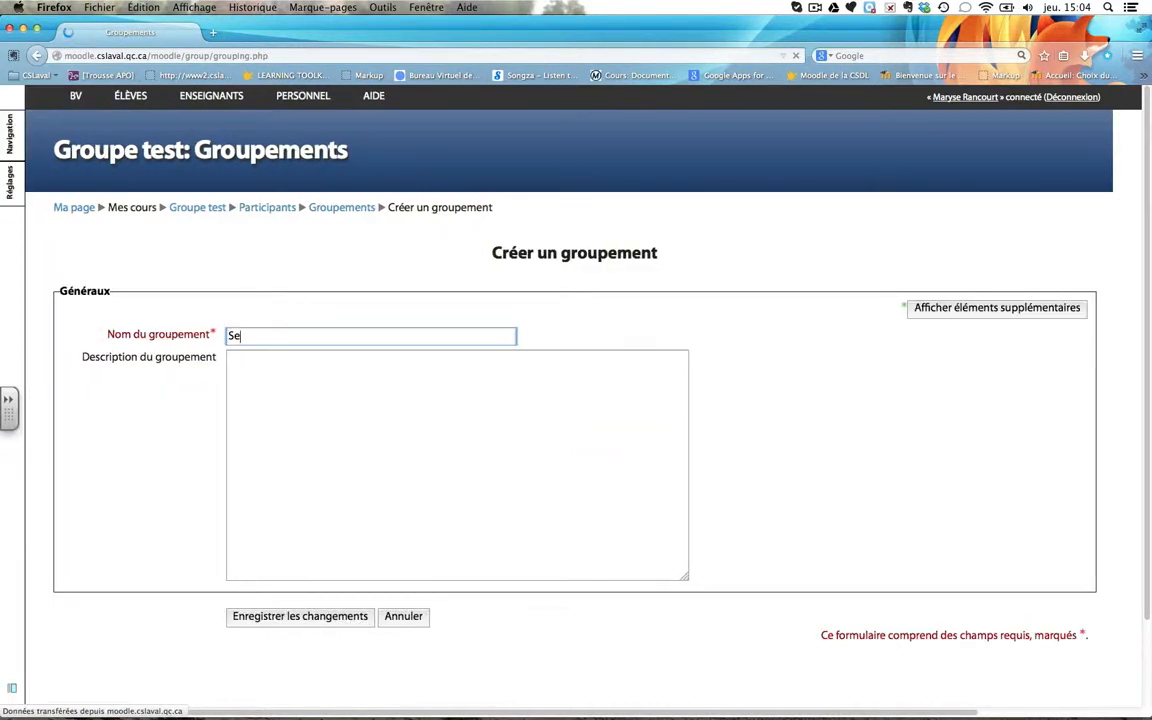
pyautogui.click(328, 619)
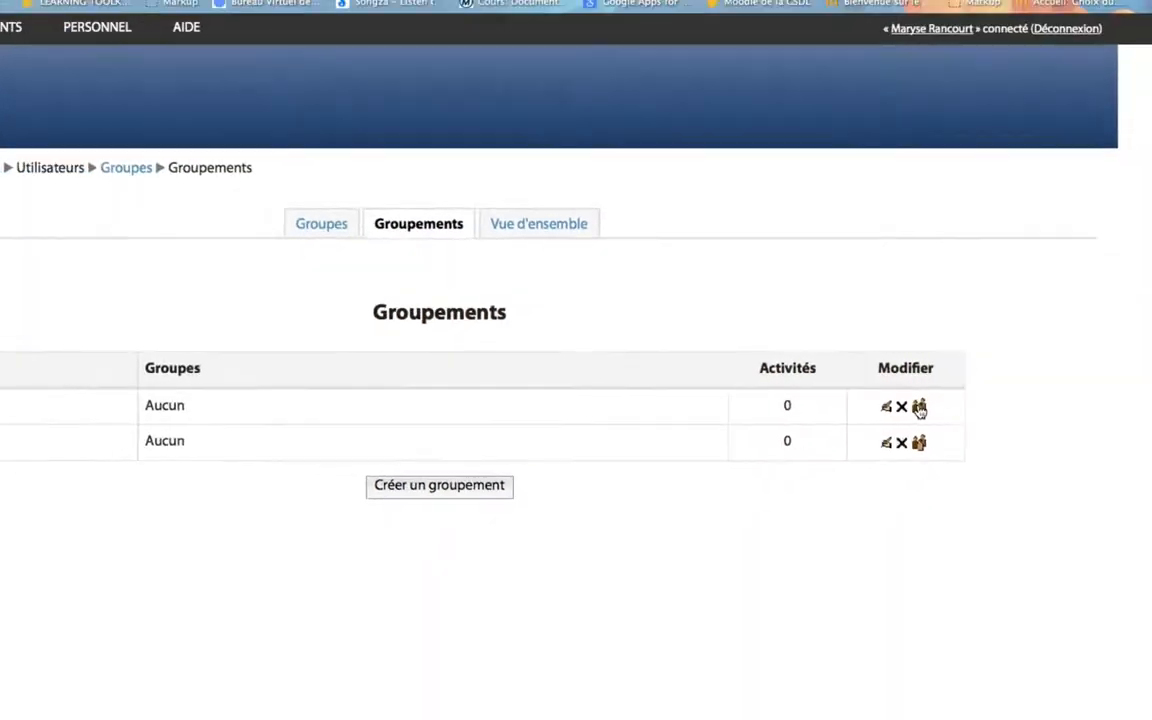
# Add Groupe 101 and Groupe 103 to the Secondaire 1 grouping and return to the groupings list
pyautogui.click(919, 407)
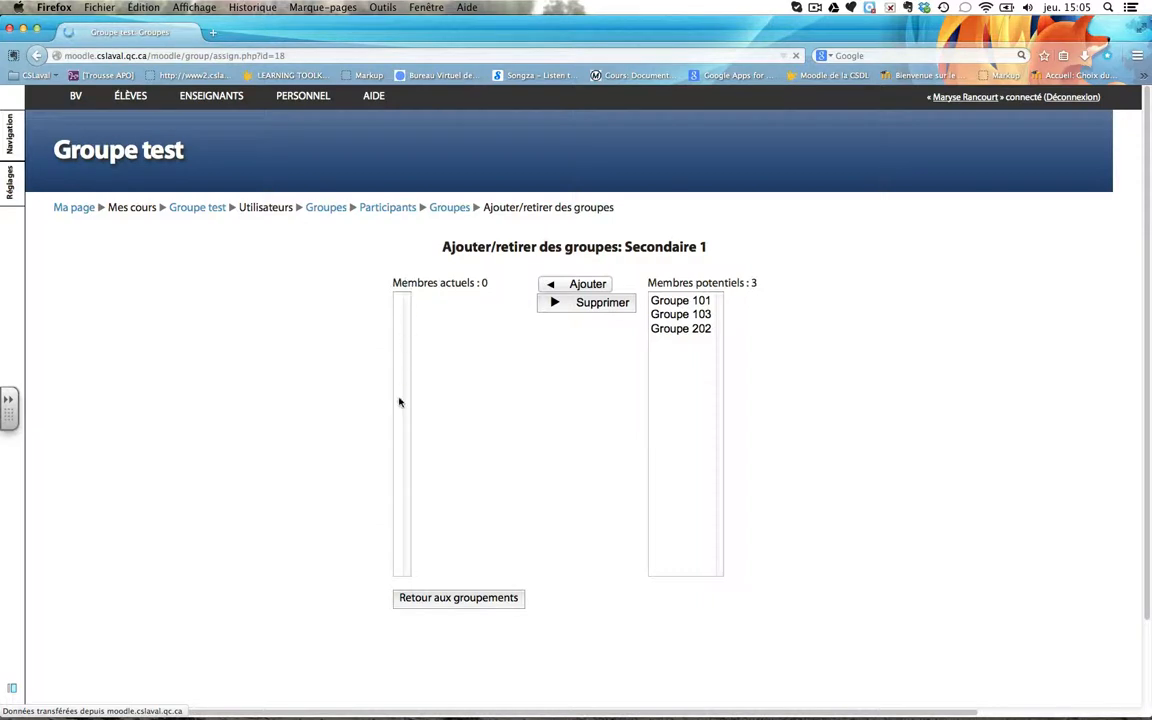
pyautogui.click(695, 302)
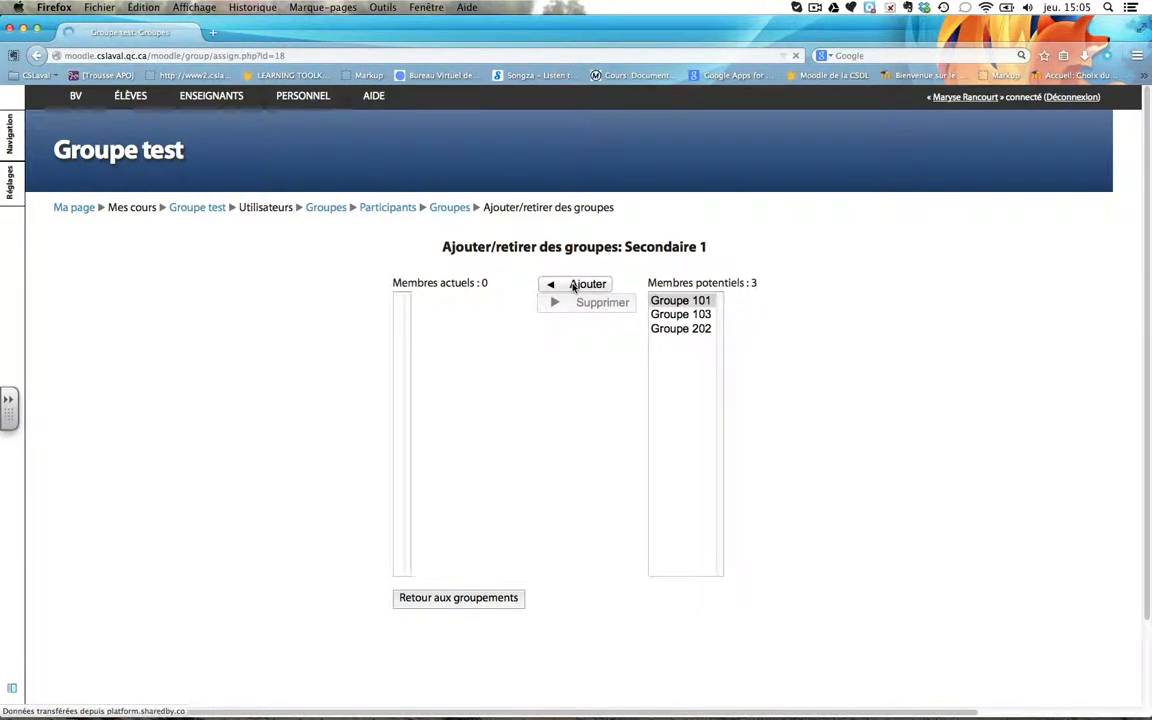
pyautogui.click(680, 300)
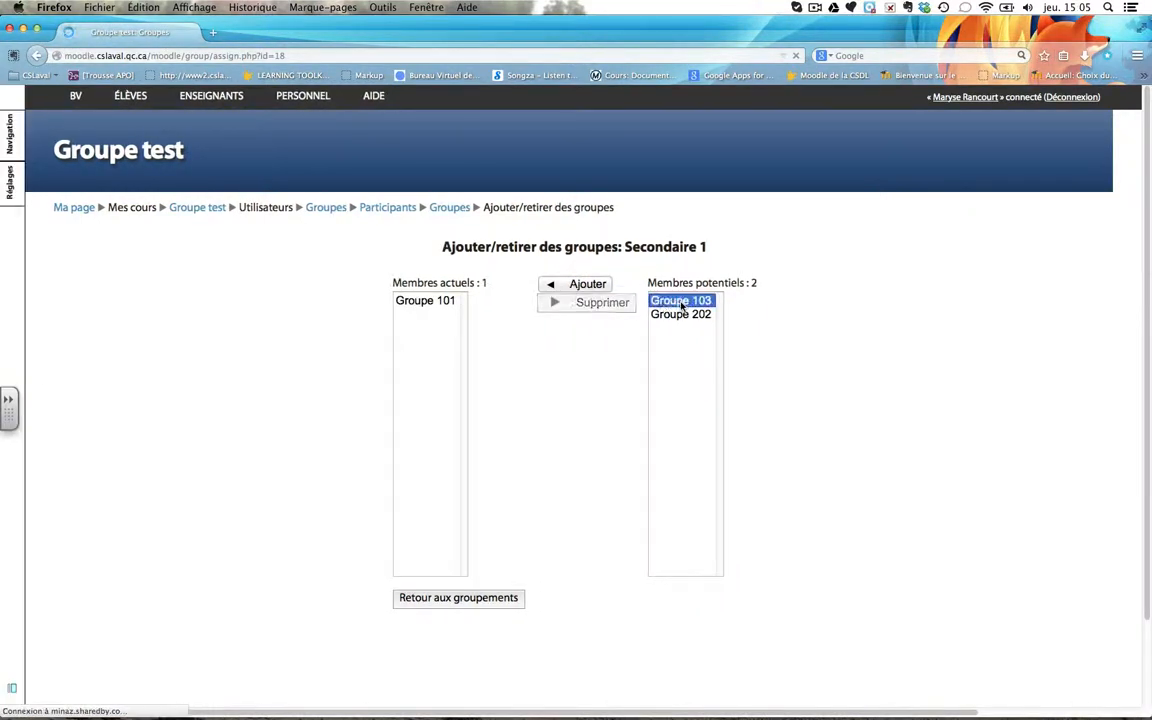
pyautogui.click(588, 285)
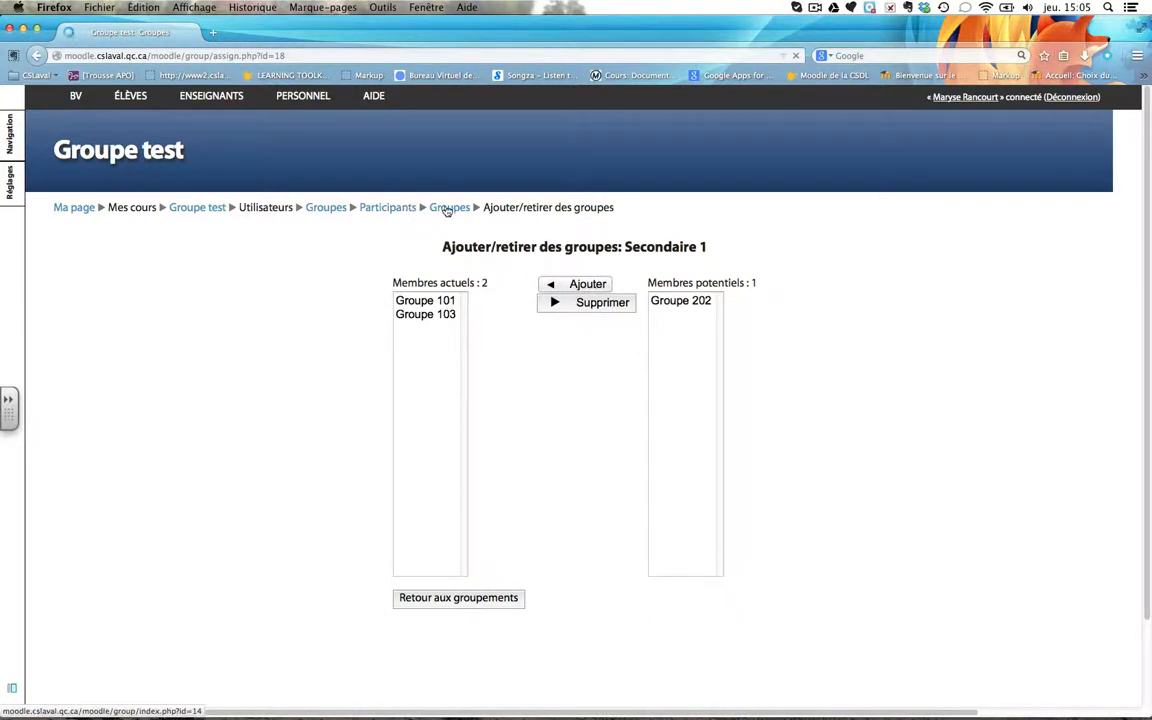
pyautogui.click(447, 208)
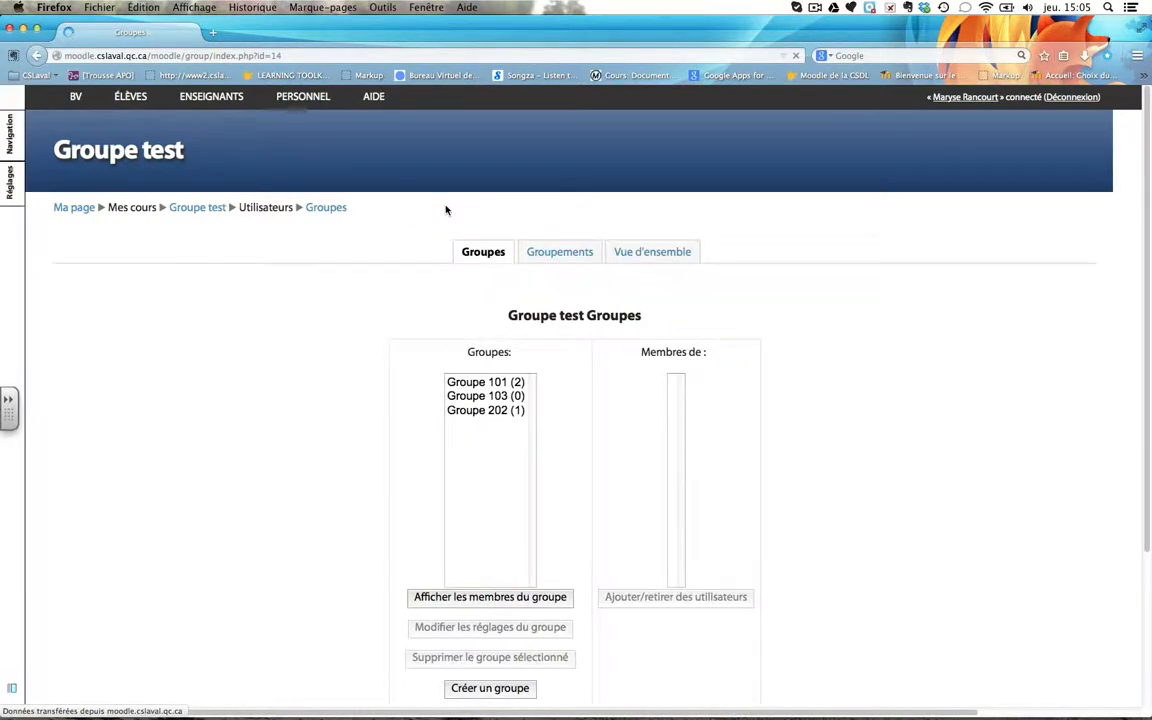
pyautogui.click(561, 253)
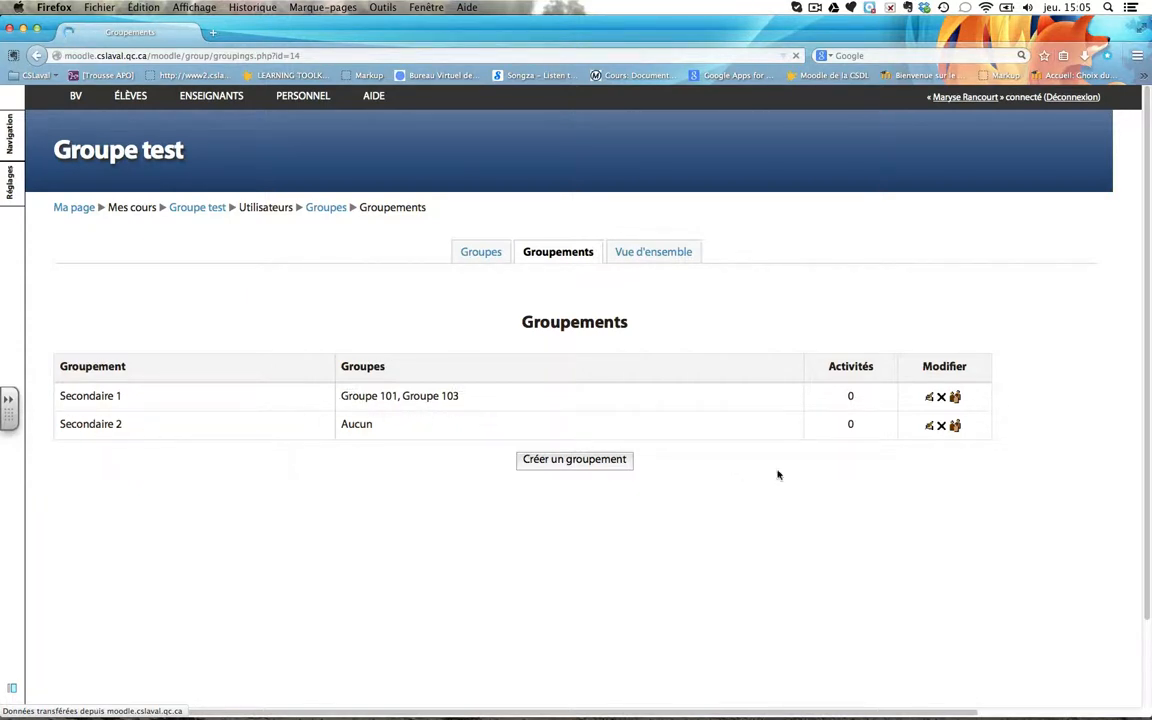
# Add Groupe 202 to the Secondaire 2 grouping and return to the groupings list
pyautogui.click(954, 430)
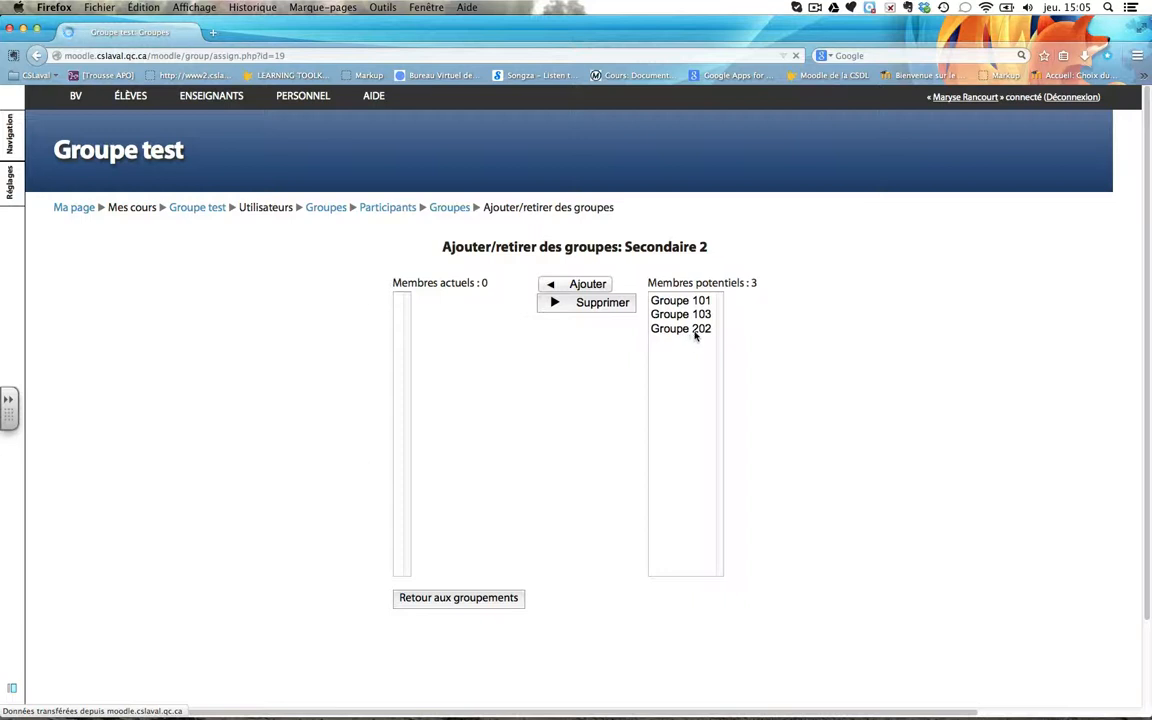
pyautogui.click(688, 329)
pyautogui.click(578, 285)
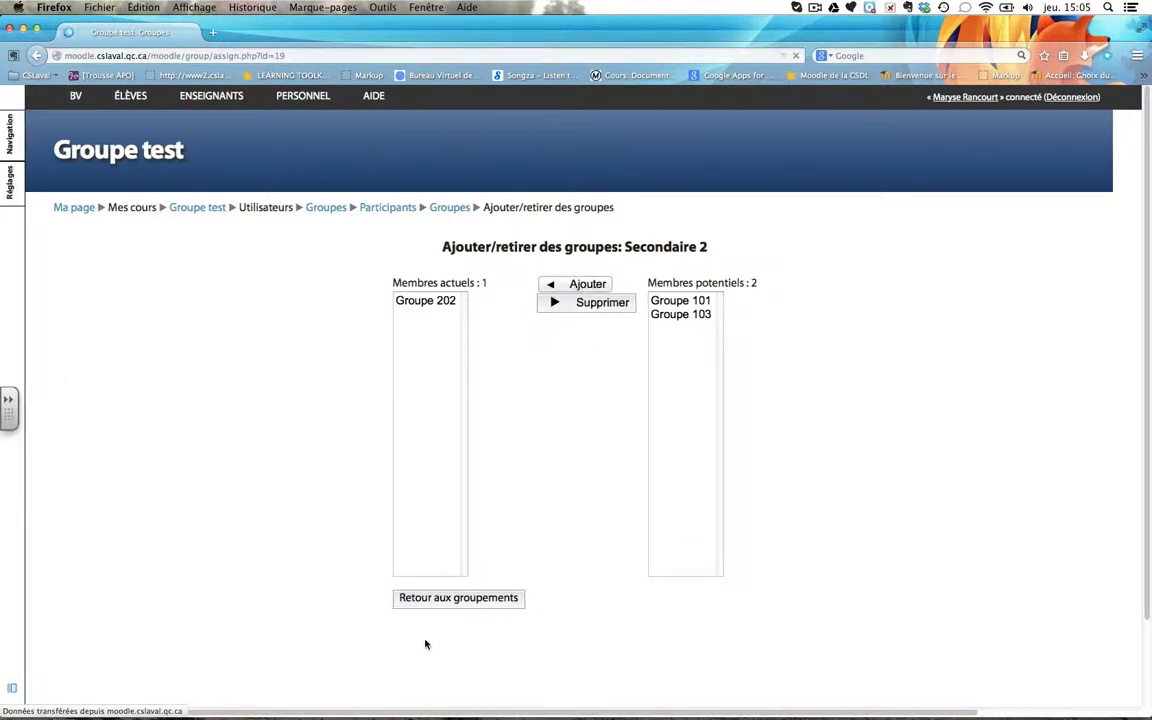
pyautogui.click(431, 600)
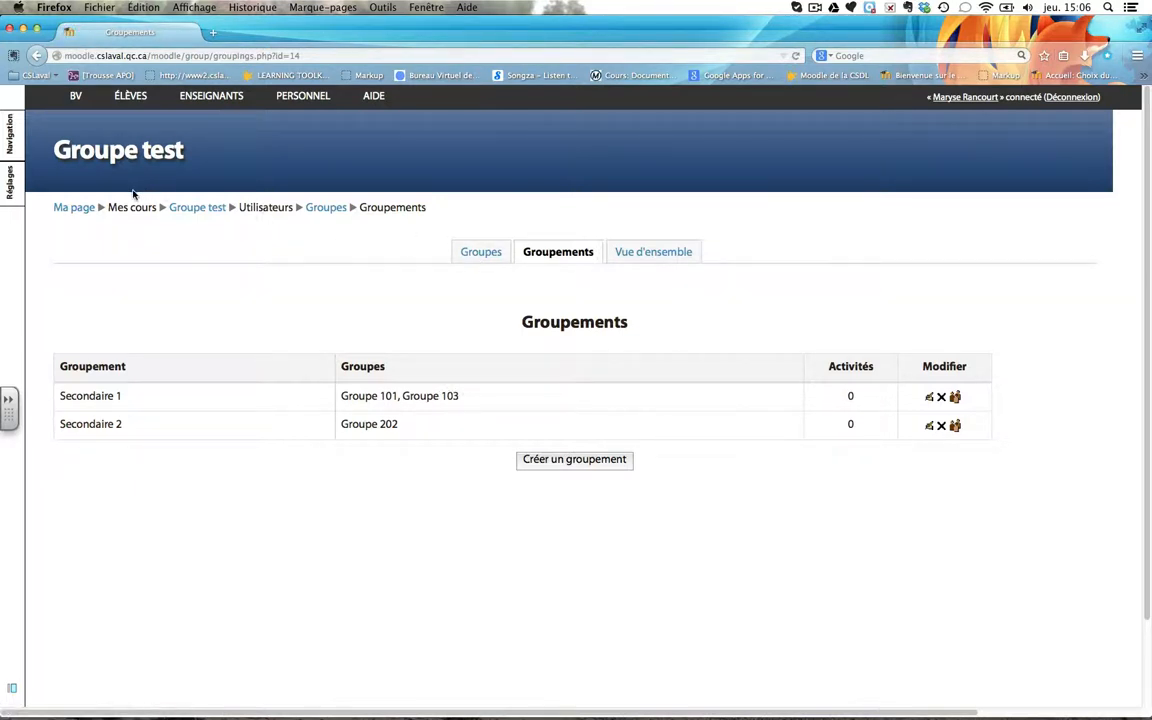
# Return to the Groupe test course page and turn editing mode on
pyautogui.click(183, 209)
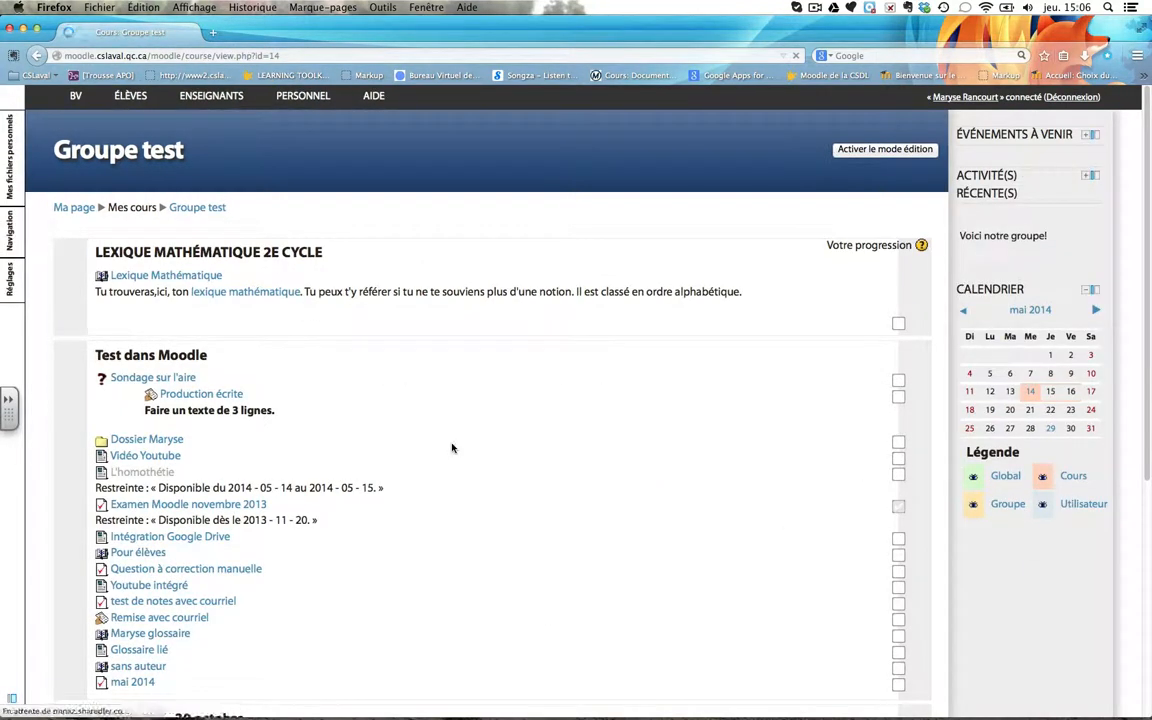
pyautogui.scroll(-3, 451, 448)
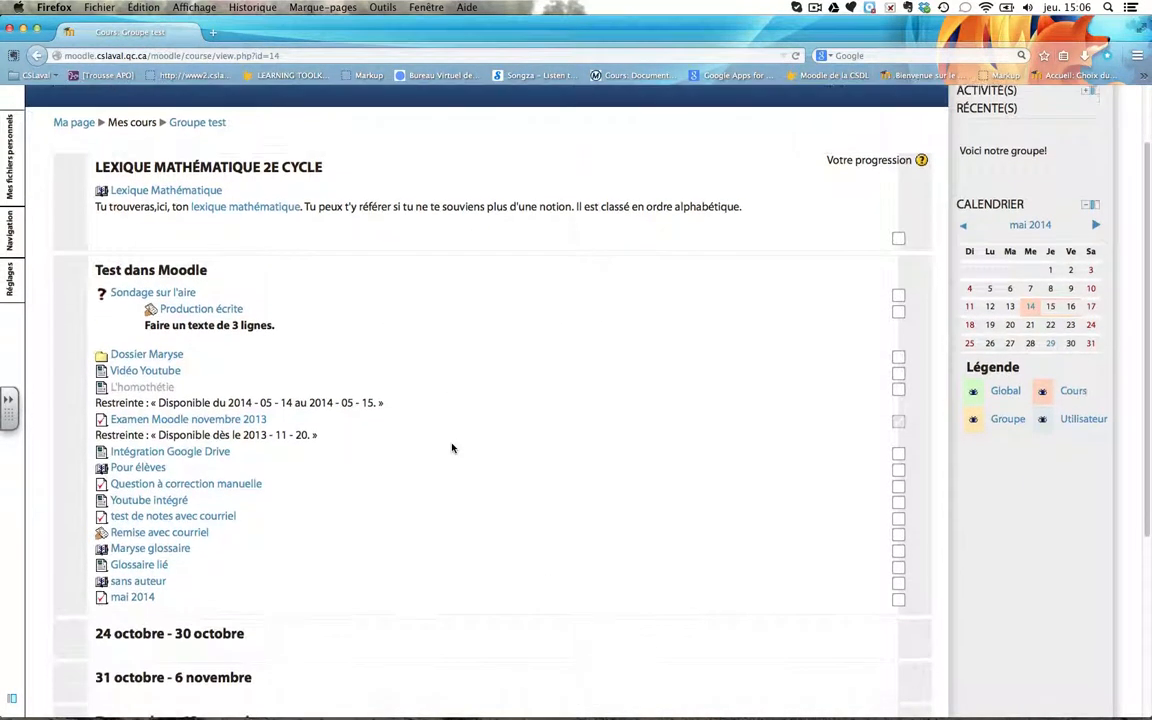
pyautogui.scroll(1, 417, 483)
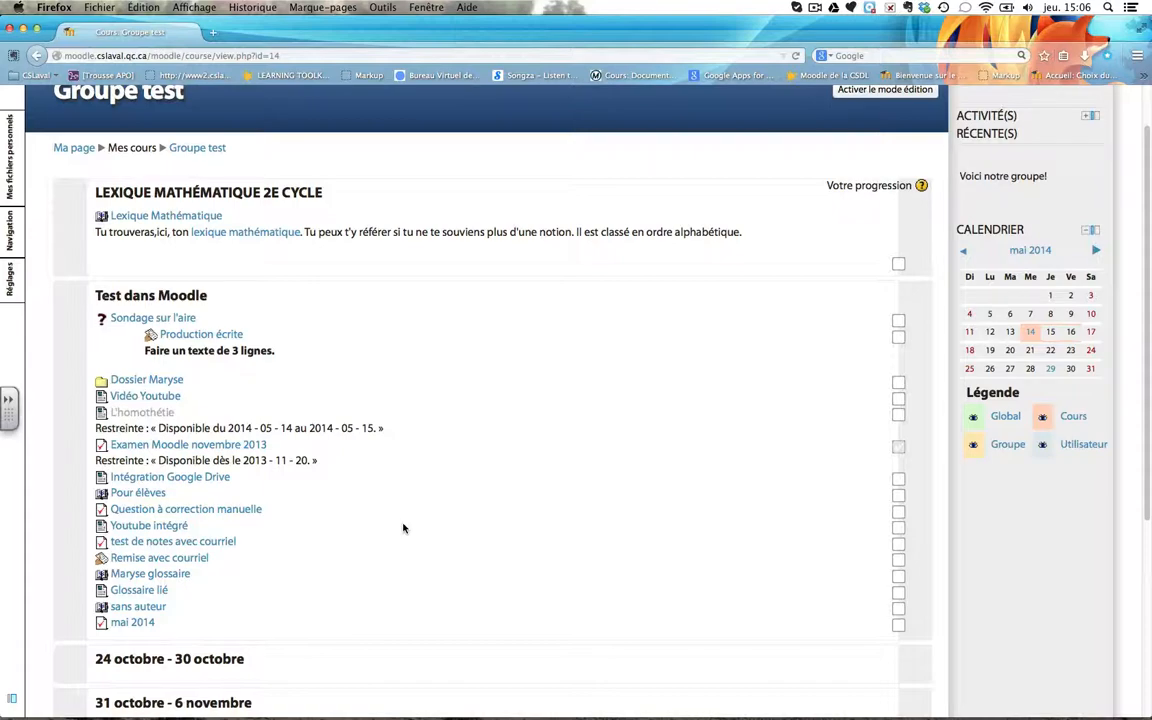
pyautogui.scroll(2, 766, 211)
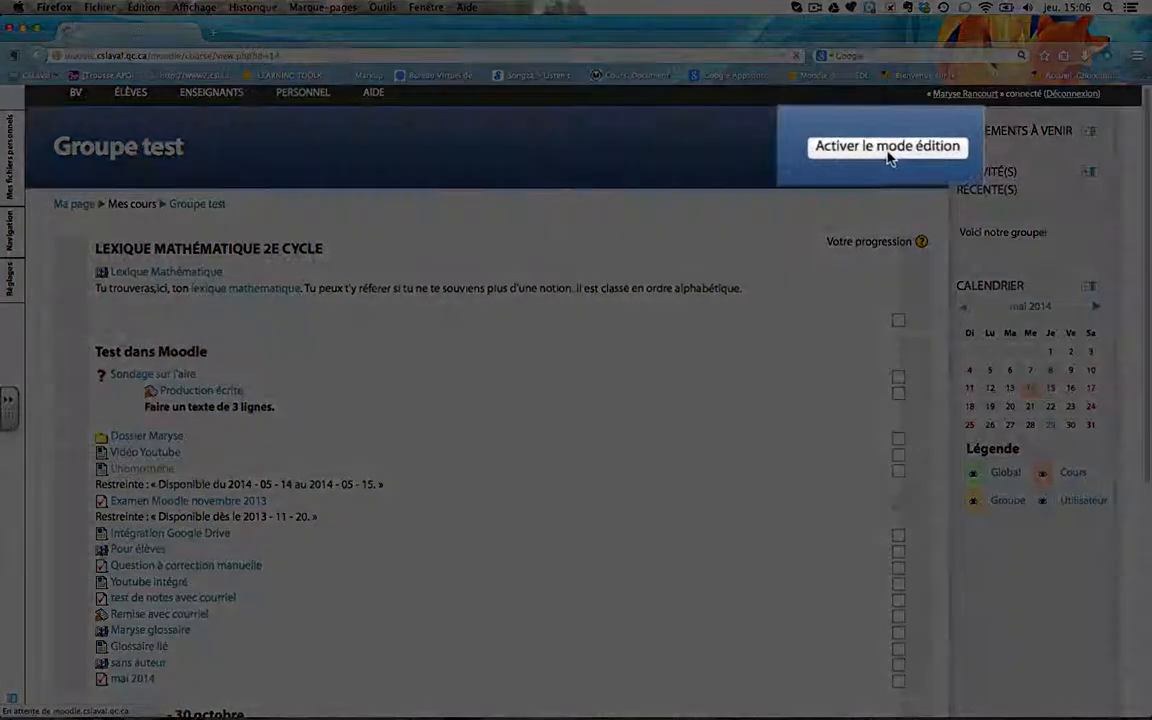
pyautogui.click(886, 148)
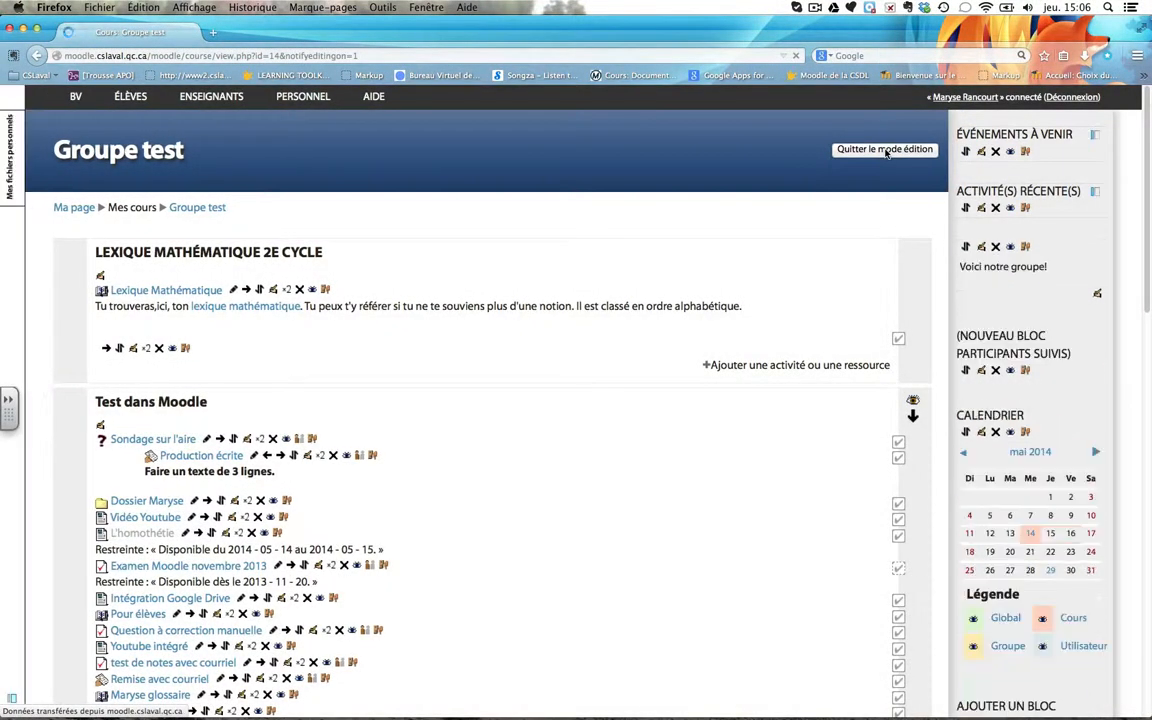
# Check the group mode of the "mai 2014" quiz in the "Test dans Moodle" section
pyautogui.scroll(-5, 502, 350)
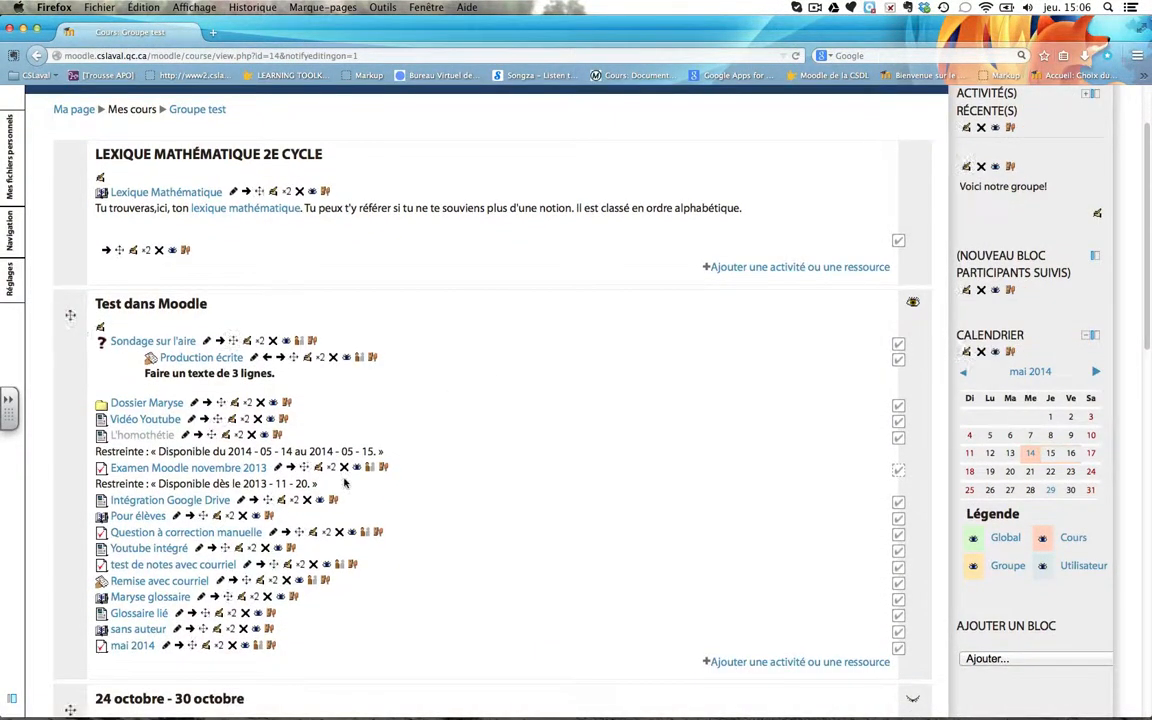
pyautogui.scroll(-2, 347, 478)
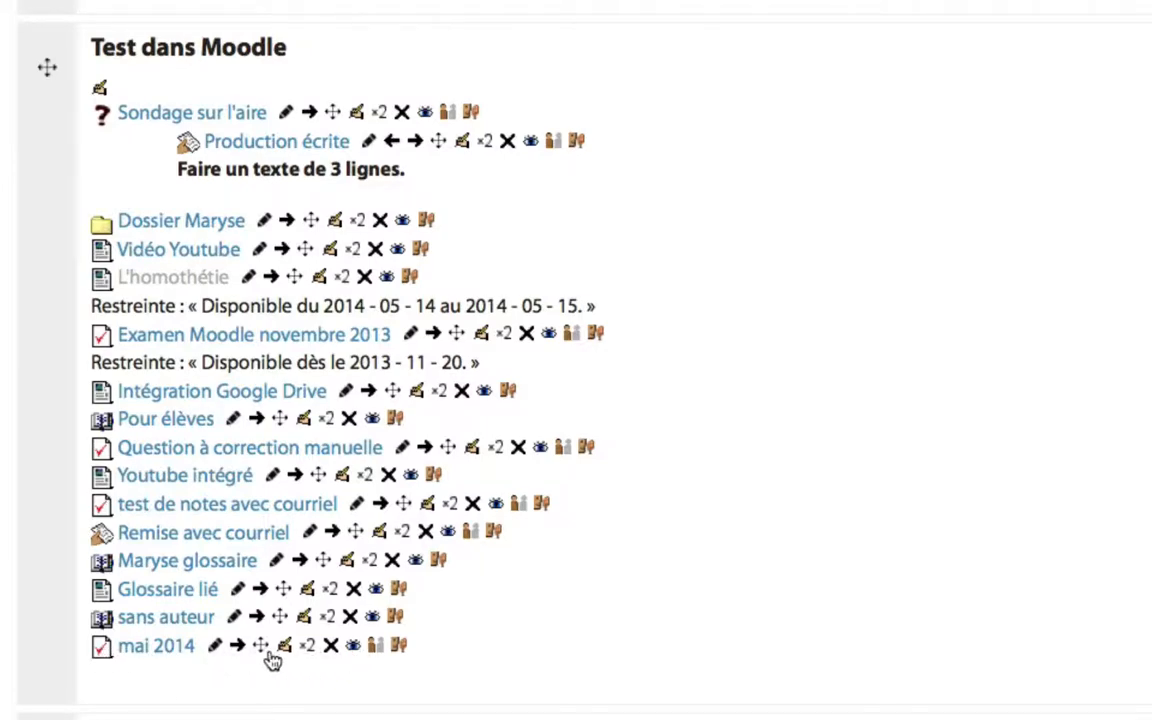
pyautogui.click(377, 648)
pyautogui.click(374, 645)
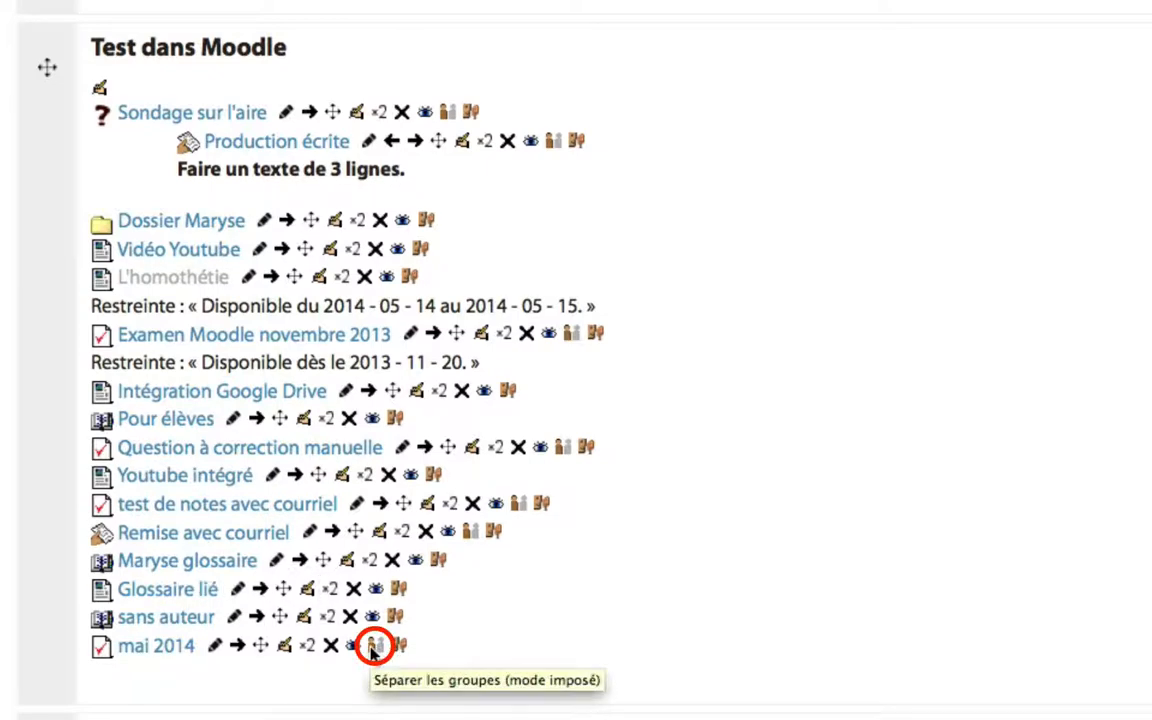
# Open the settings of the "mai 2014" quiz and reveal the additional elements of its common settings (Réglages courants)
pyautogui.click(374, 645)
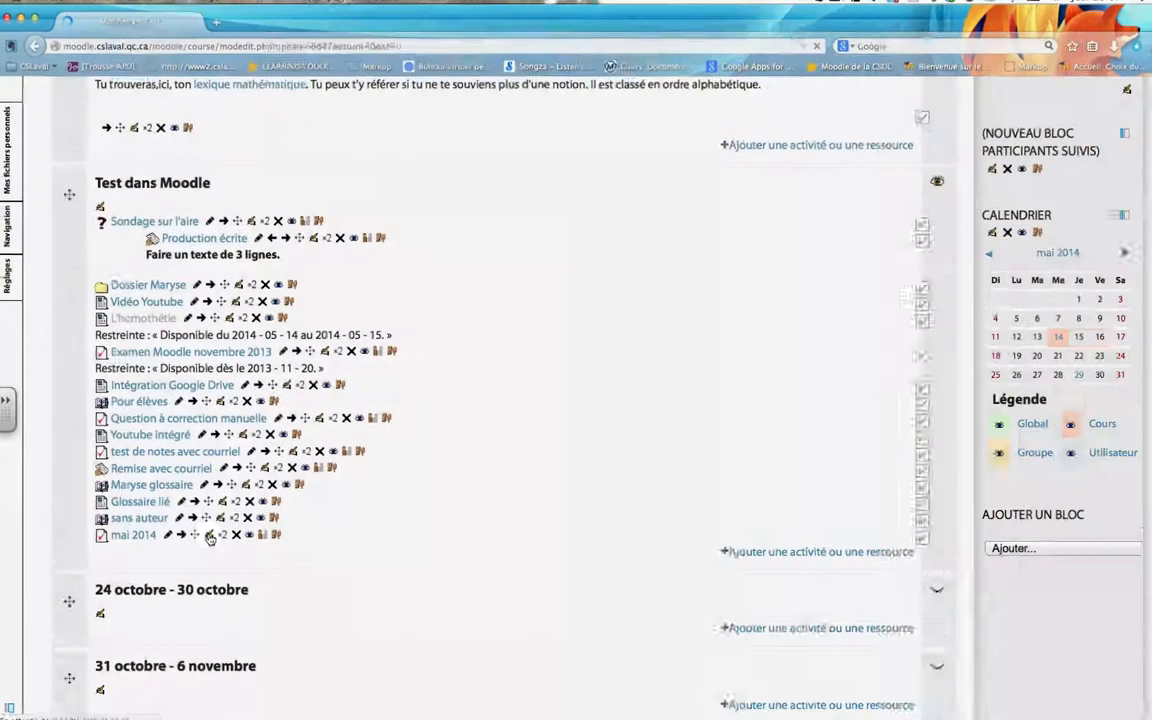
pyautogui.click(286, 646)
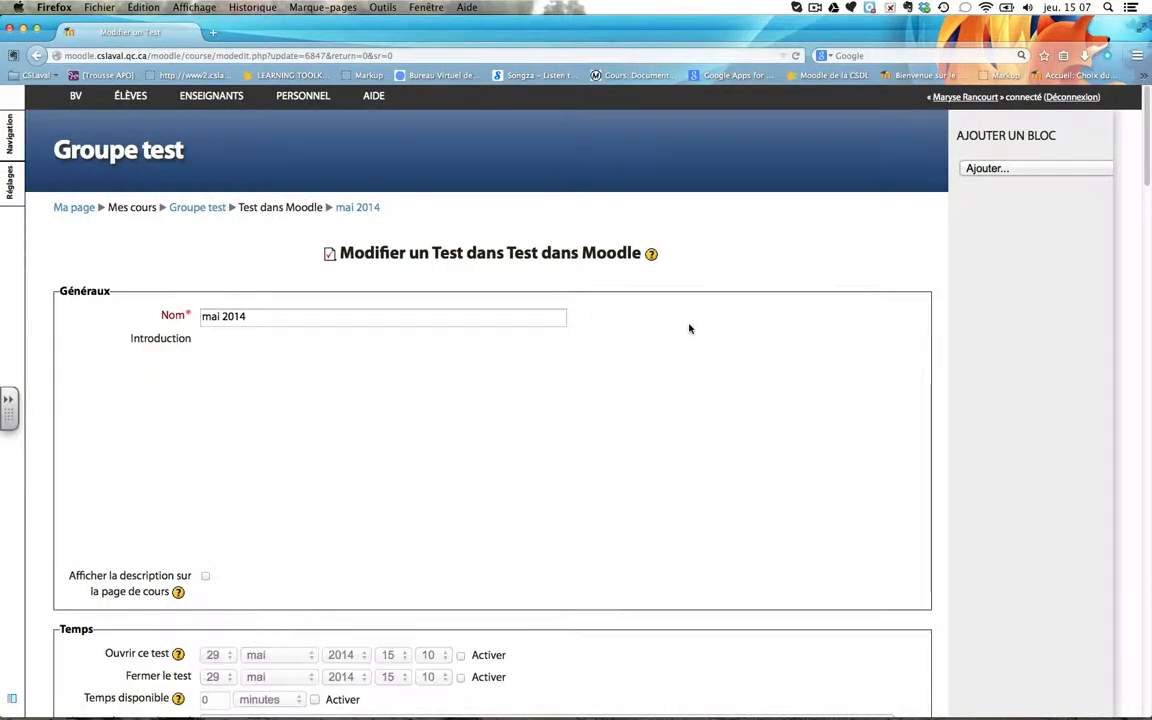
pyautogui.scroll(-5, 689, 328)
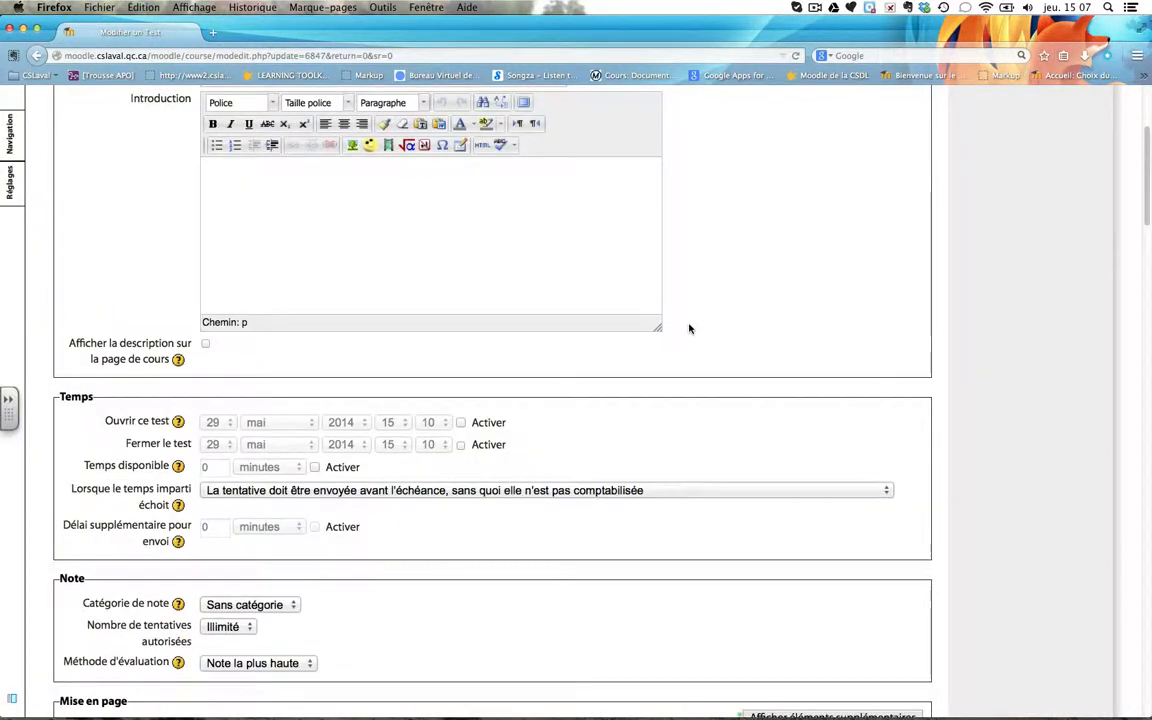
pyautogui.scroll(-5, 689, 328)
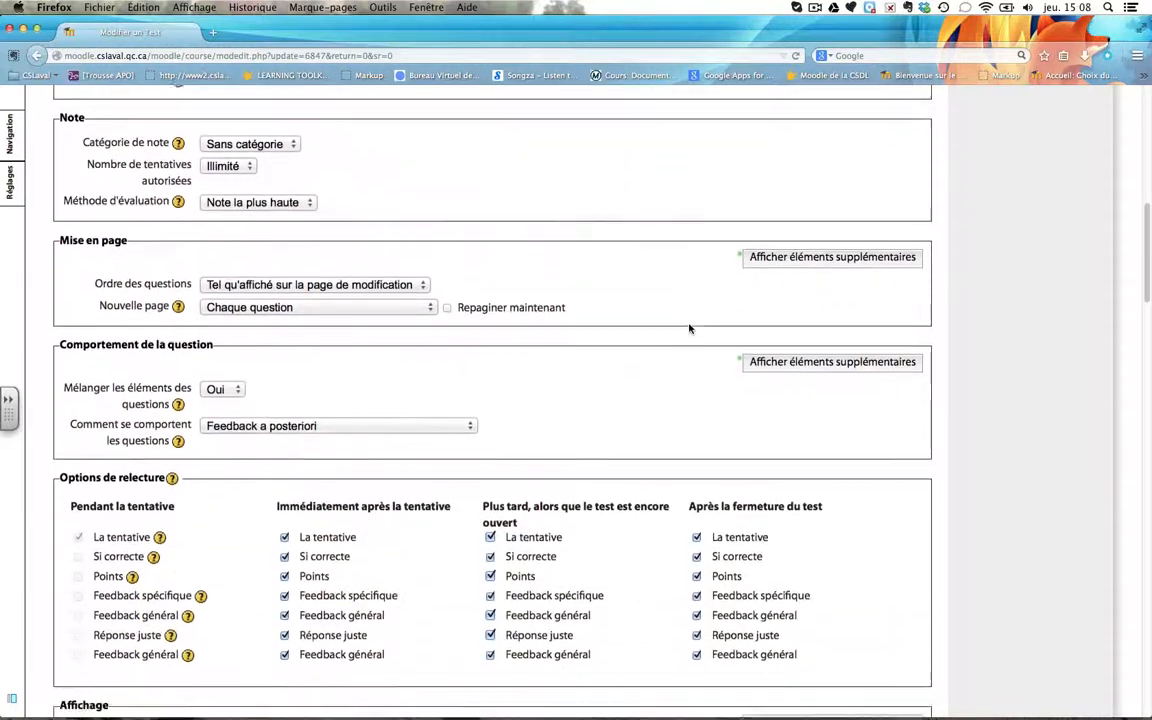
pyautogui.scroll(-7, 689, 328)
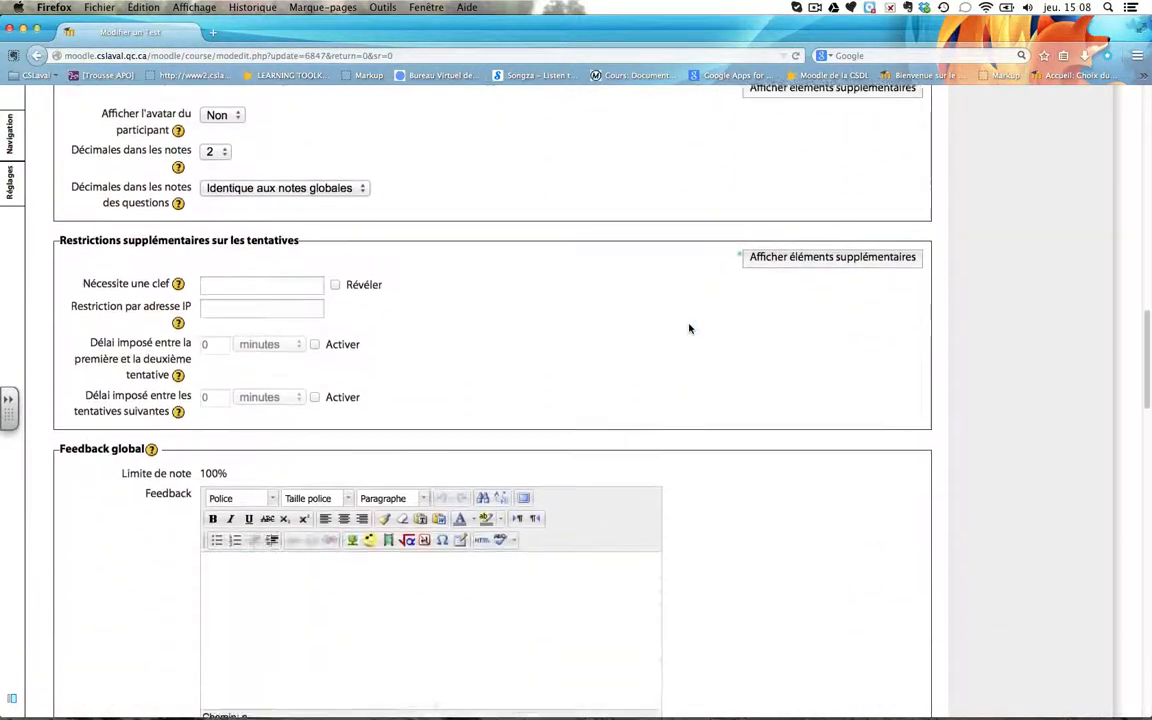
pyautogui.scroll(-12, 689, 328)
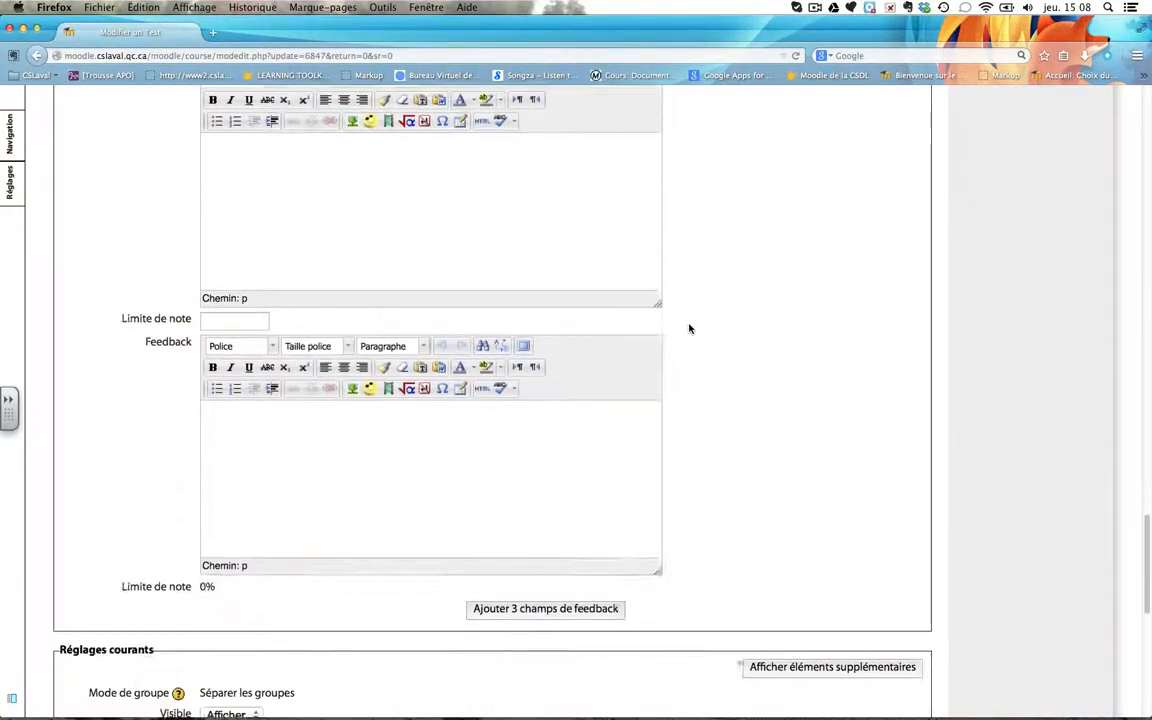
pyautogui.scroll(-3, 689, 328)
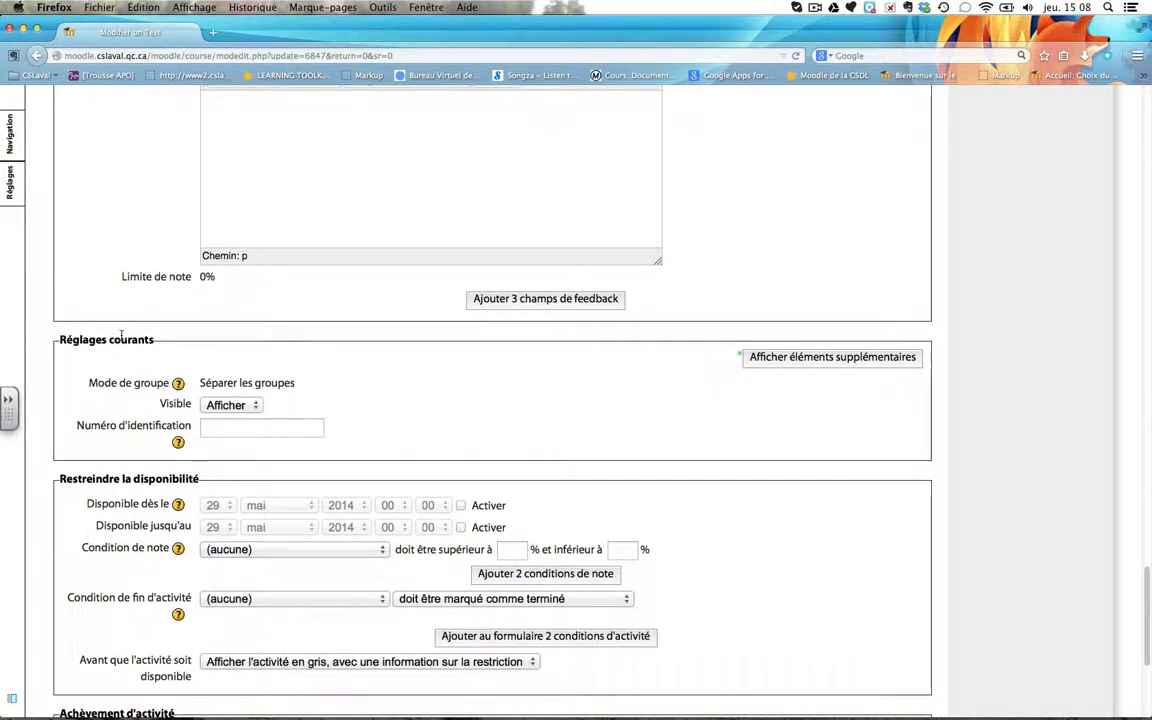
pyautogui.scroll(-1, 121, 340)
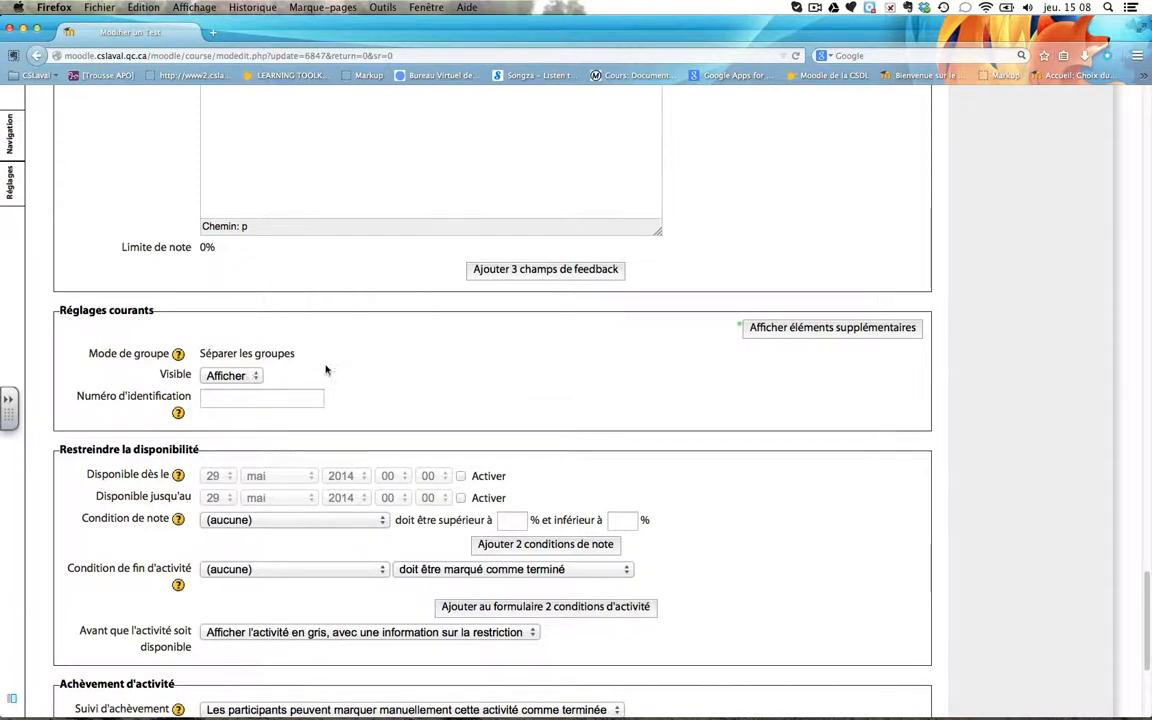
pyautogui.click(803, 337)
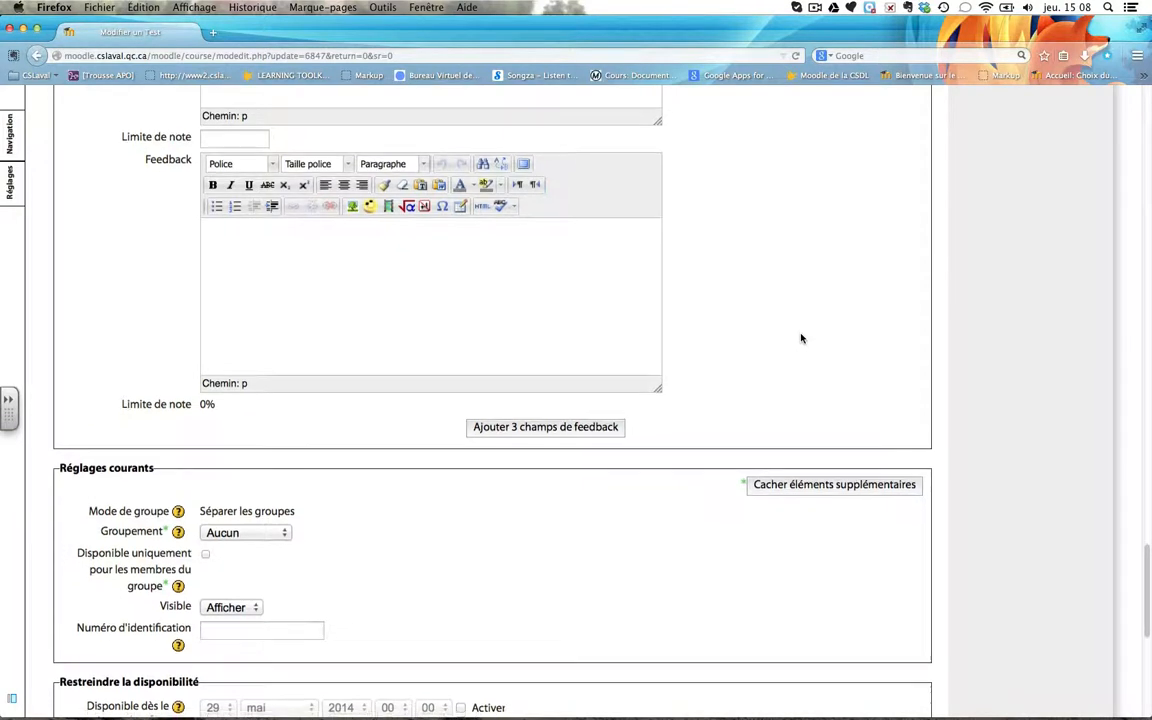
# Set the grouping (Groupement) of the "mai 2014" quiz to Secondaire 2
pyautogui.scroll(-5, 801, 338)
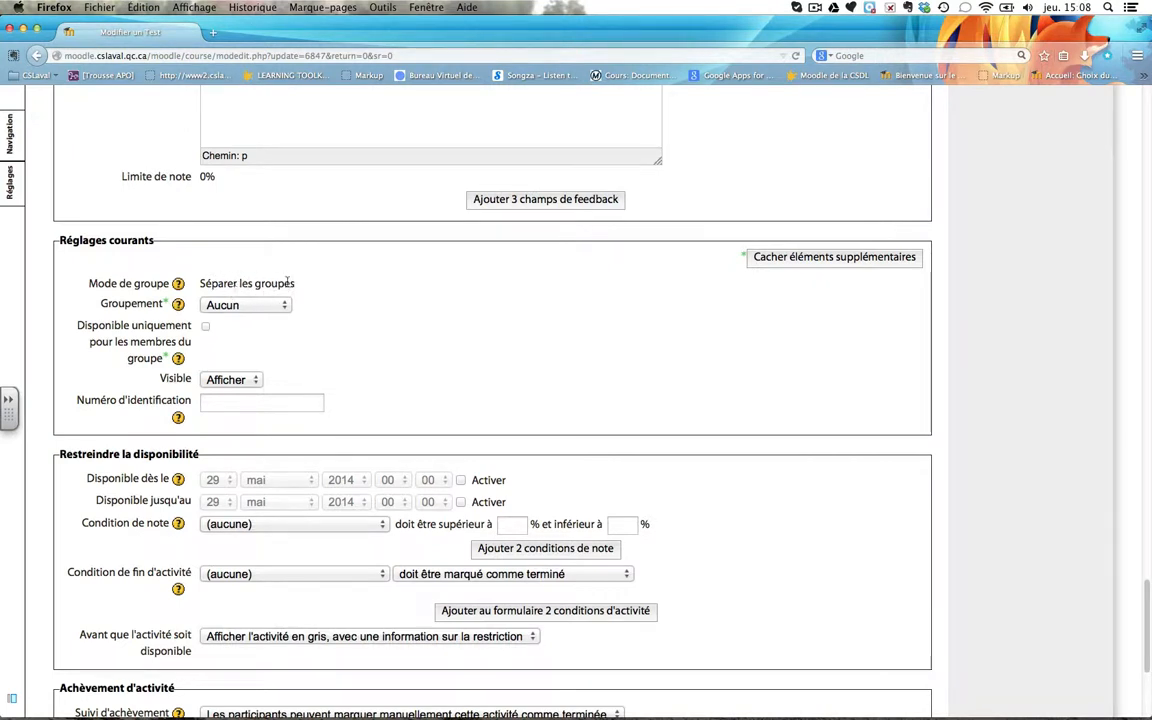
pyautogui.click(261, 307)
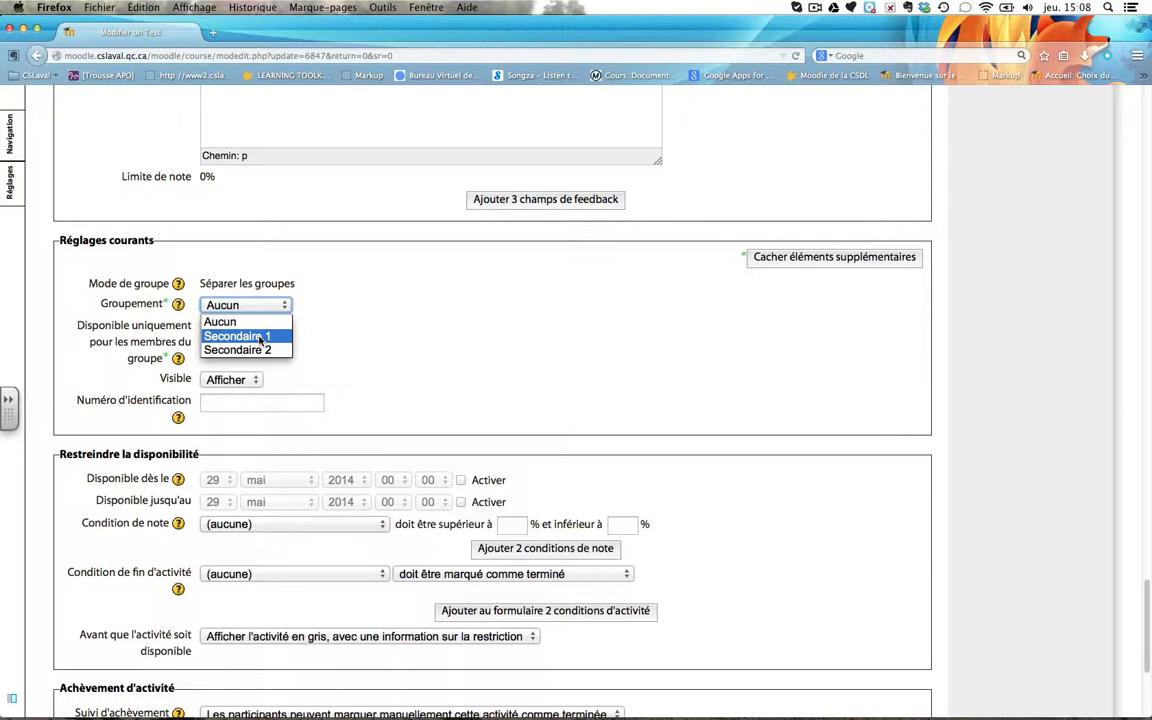
pyautogui.click(264, 351)
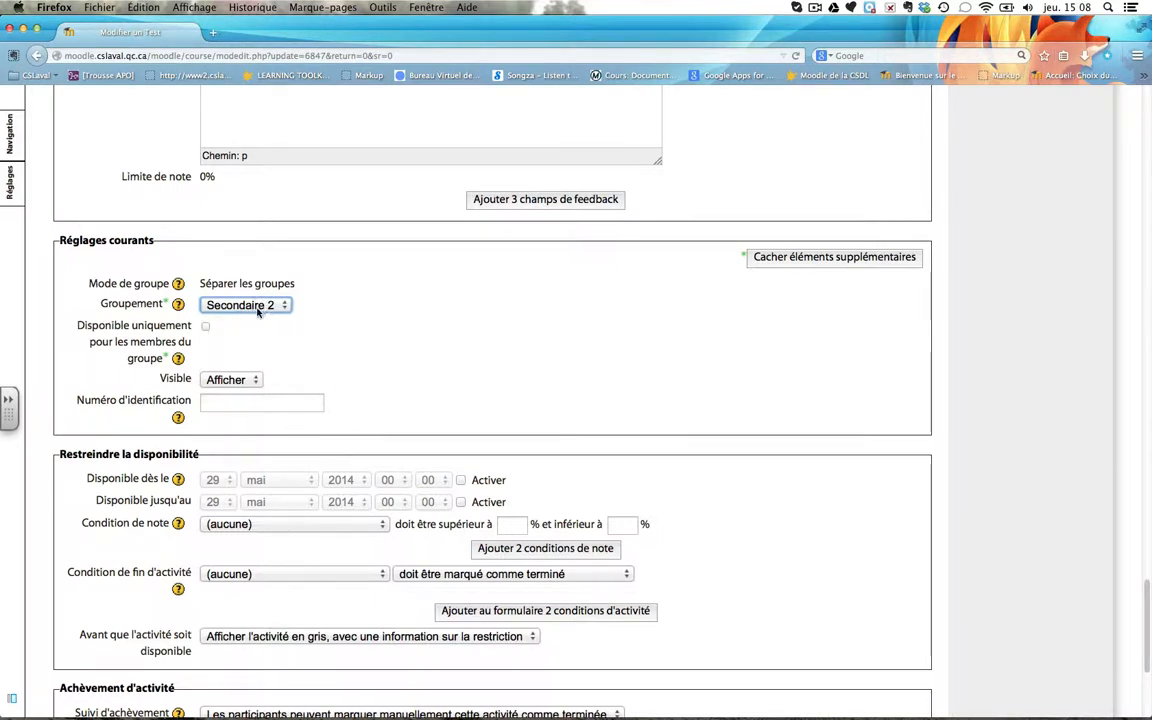
# Make the quiz available only to group members, then save it and return to the course
pyautogui.click(205, 328)
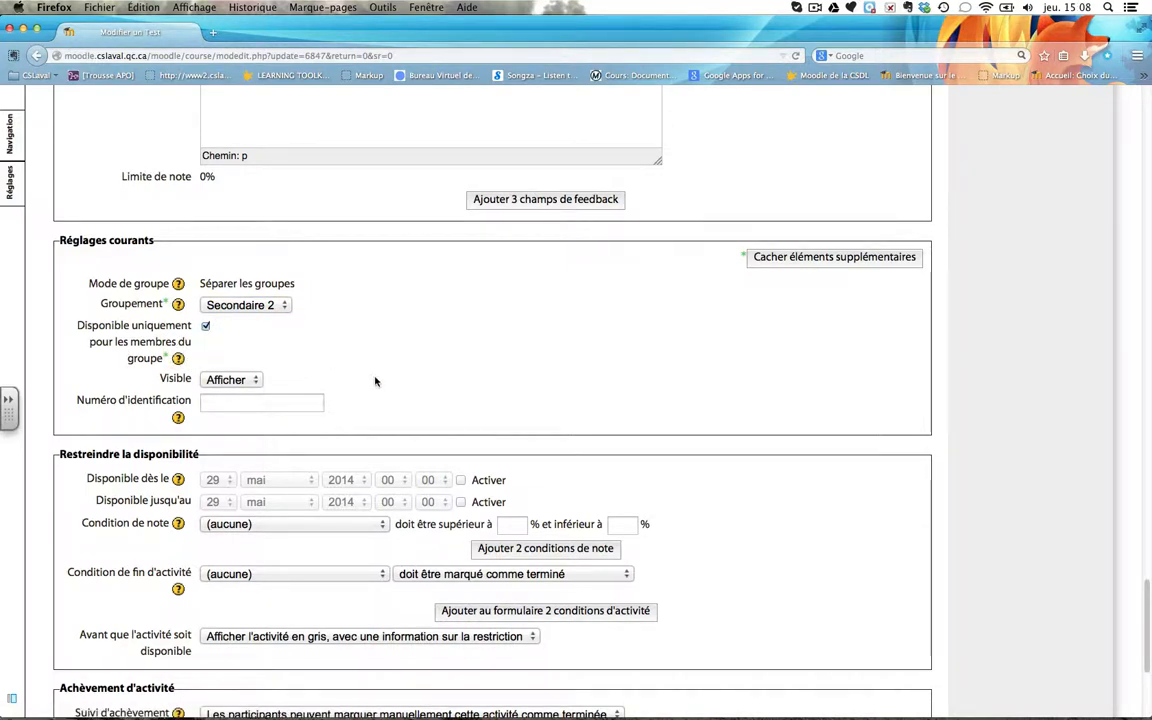
pyautogui.scroll(-5, 375, 381)
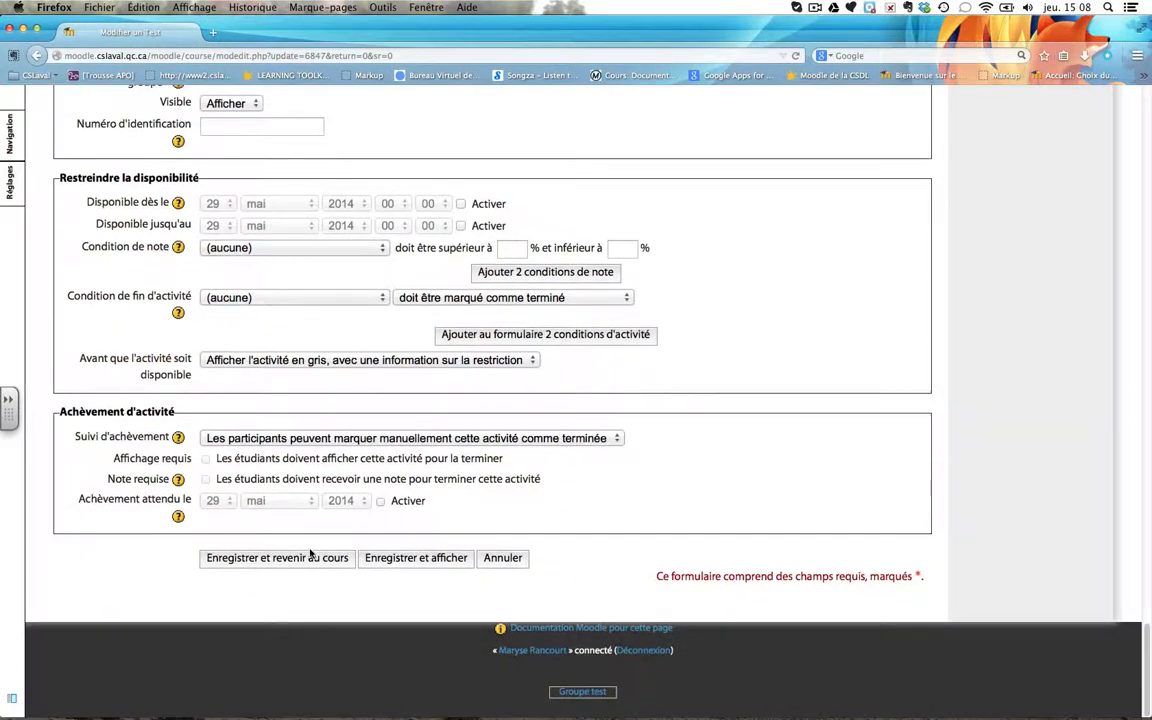
pyautogui.click(308, 557)
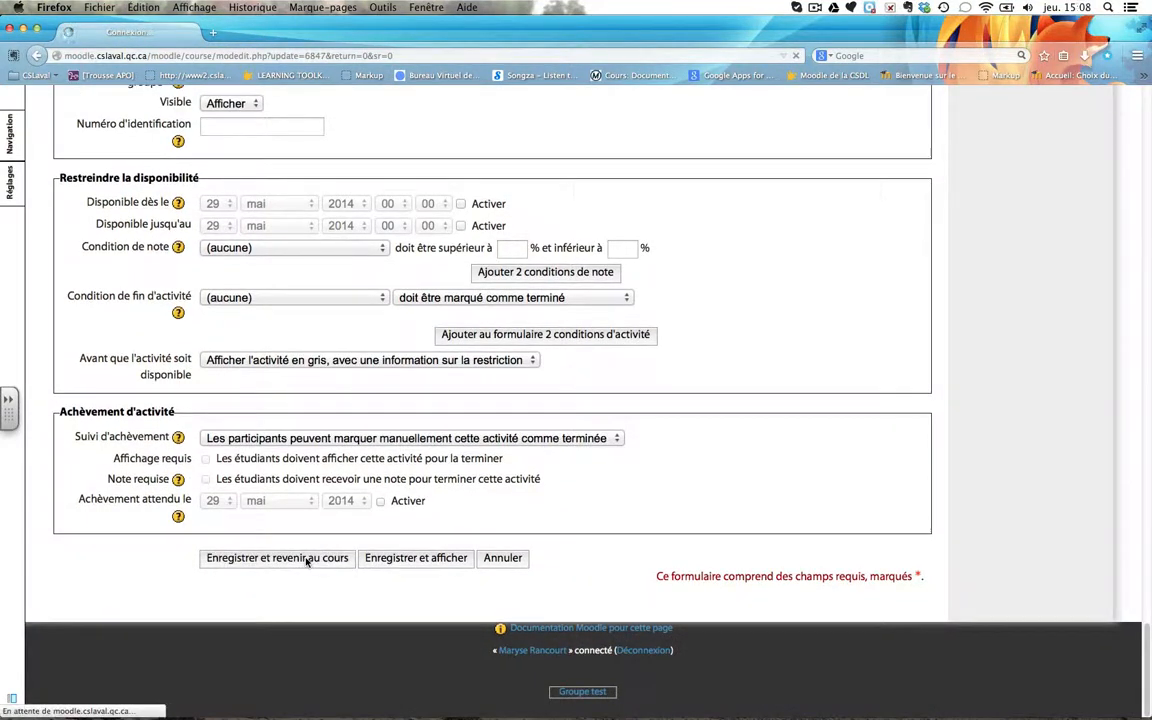